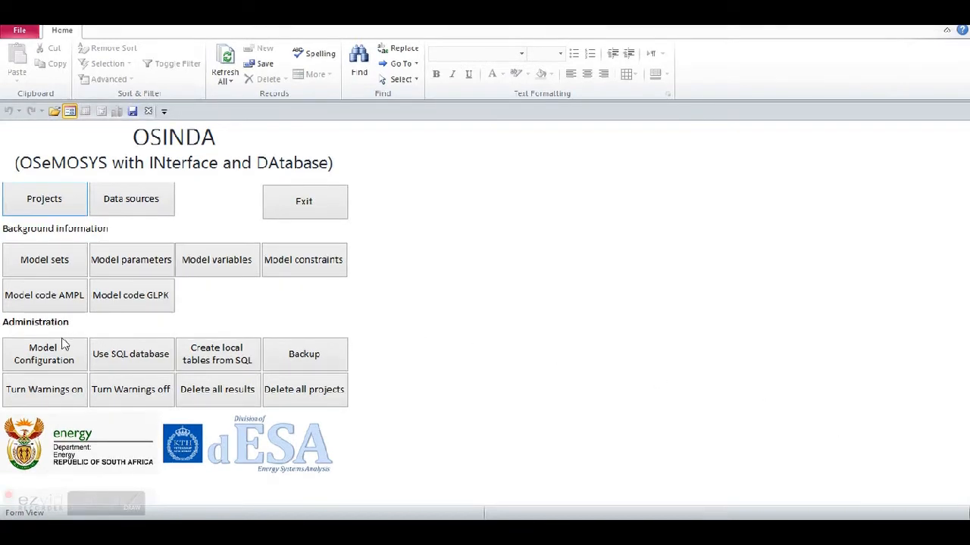
Check the solver location path in the model configuration and close the configuration.
{"action": "left_click", "coordinate": [45, 361]}
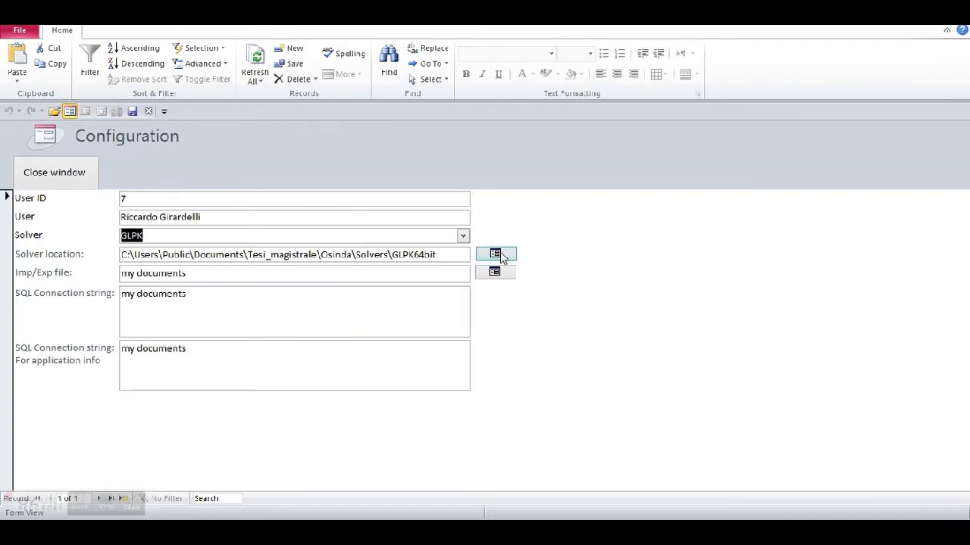
{"action": "left_click_drag", "start_coordinate": [441, 255], "coordinate": [121, 255]}
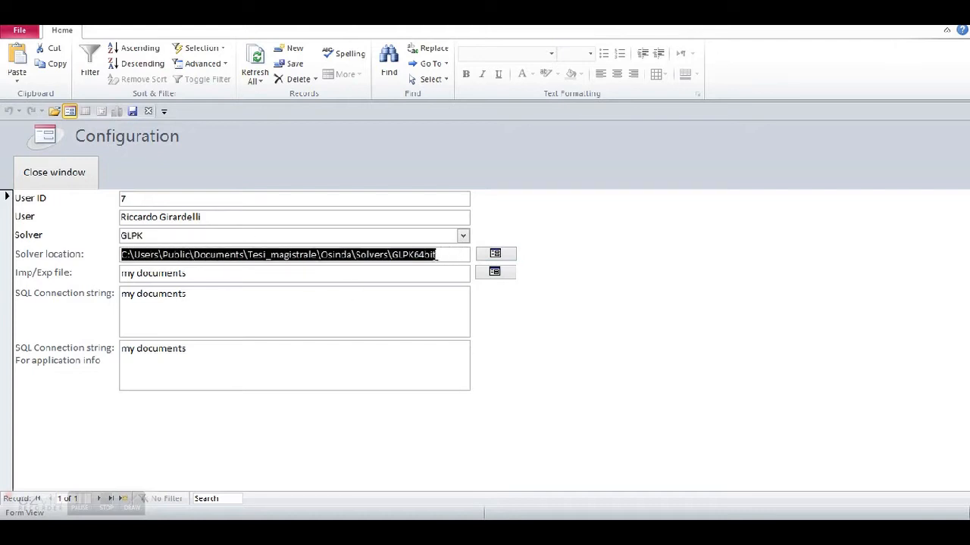
{"action": "left_click", "coordinate": [450, 256]}
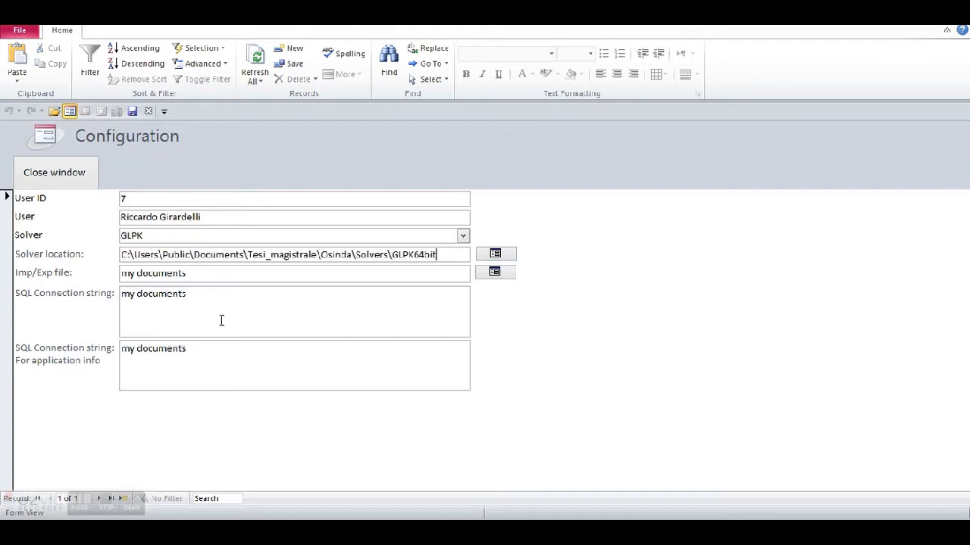
{"action": "left_click", "coordinate": [48, 174]}
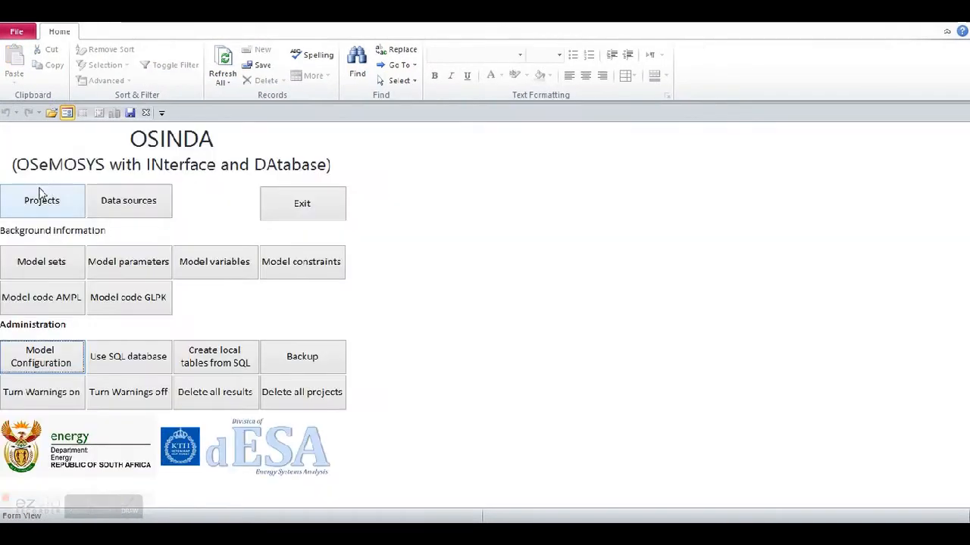
Create a new modelling project with code EXPL and name Example, and save it.
{"action": "left_click", "coordinate": [48, 204]}
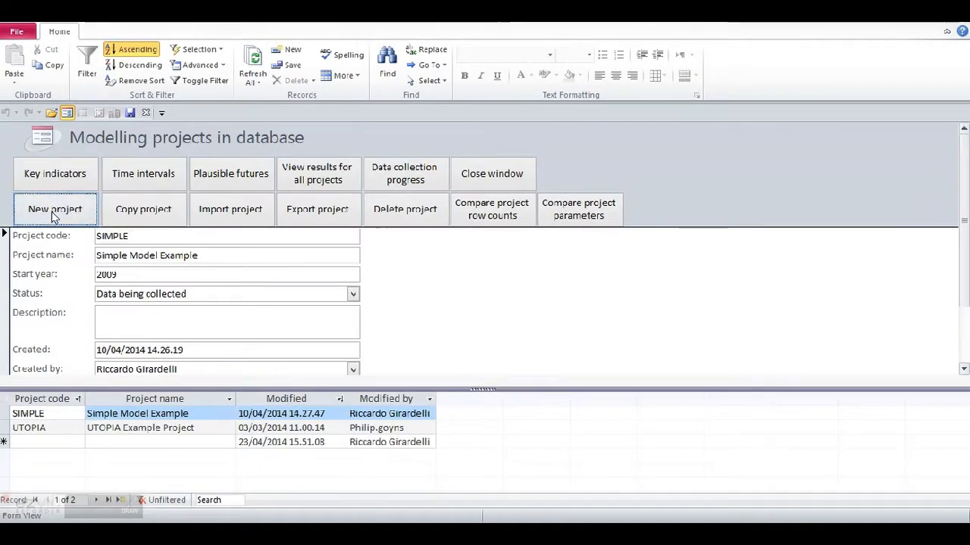
{"action": "left_click", "coordinate": [53, 214]}
{"action": "type", "text": "EXPL"}
{"action": "left_click", "coordinate": [341, 188]}
{"action": "type", "text": "Example"}
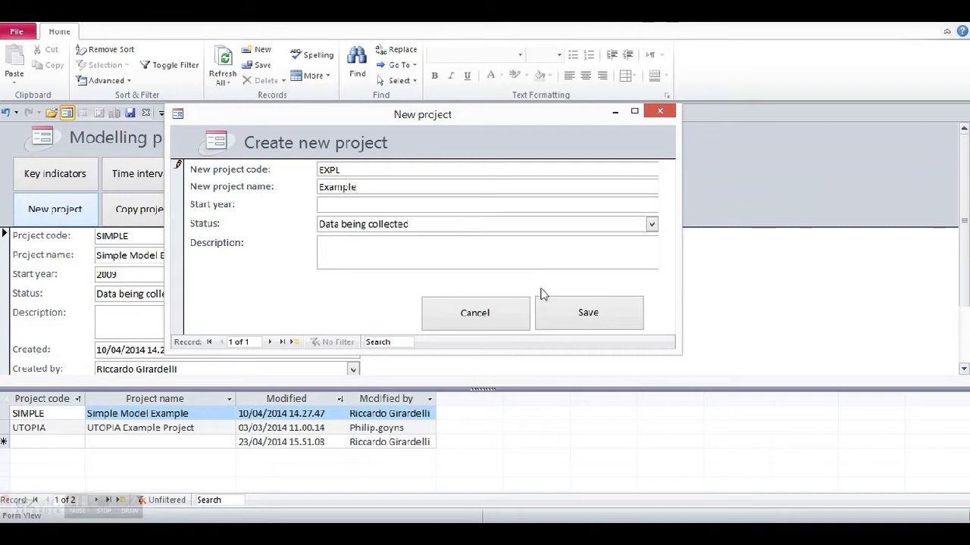
{"action": "left_click", "coordinate": [567, 320]}
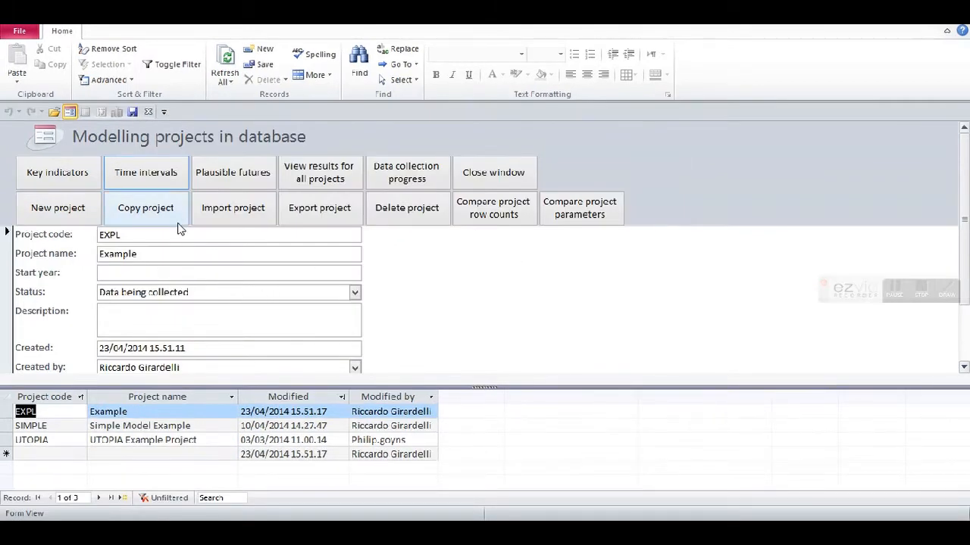
Specify the year range of the Example project from 2014 to 2025 in its time intervals.
{"action": "left_click", "coordinate": [151, 174]}
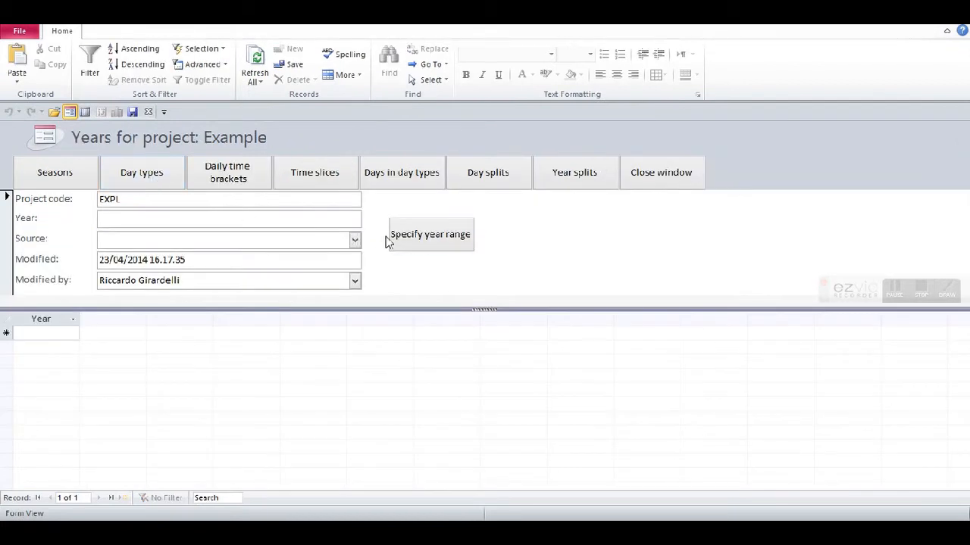
{"action": "left_click", "coordinate": [433, 244]}
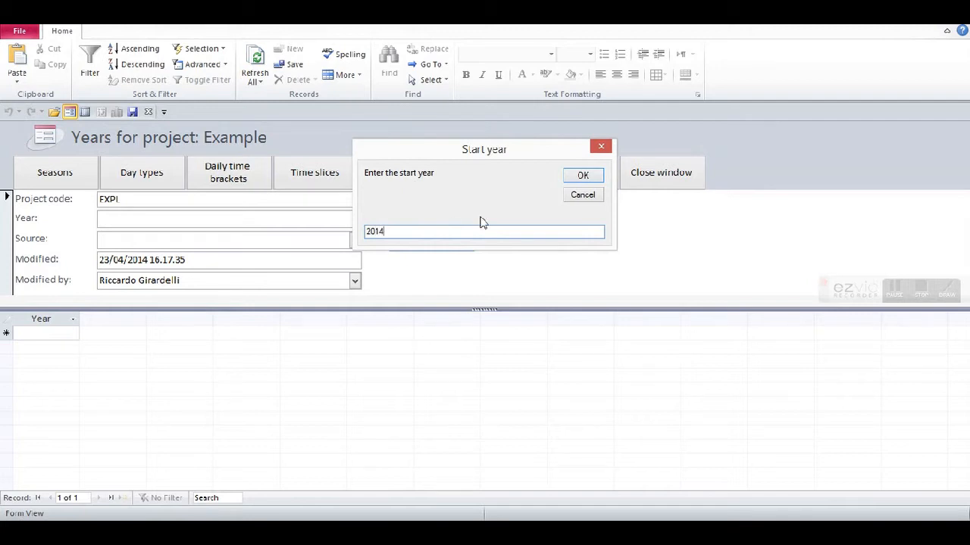
{"action": "left_click", "coordinate": [580, 178]}
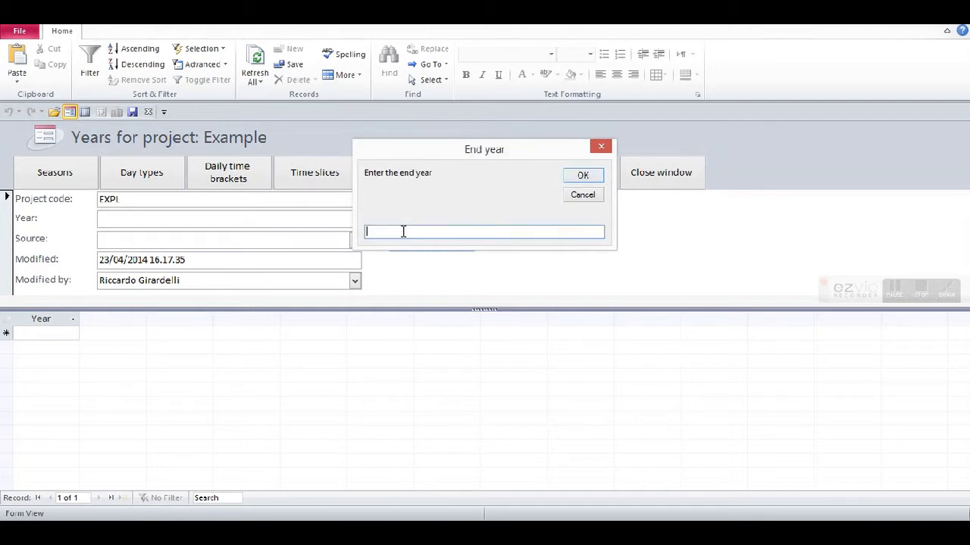
{"action": "type", "text": "2015"}
{"action": "key", "text": "BackSpace"}
{"action": "key", "text": "BackSpace"}
{"action": "type", "text": "2"}
{"action": "left_click", "coordinate": [582, 175]}
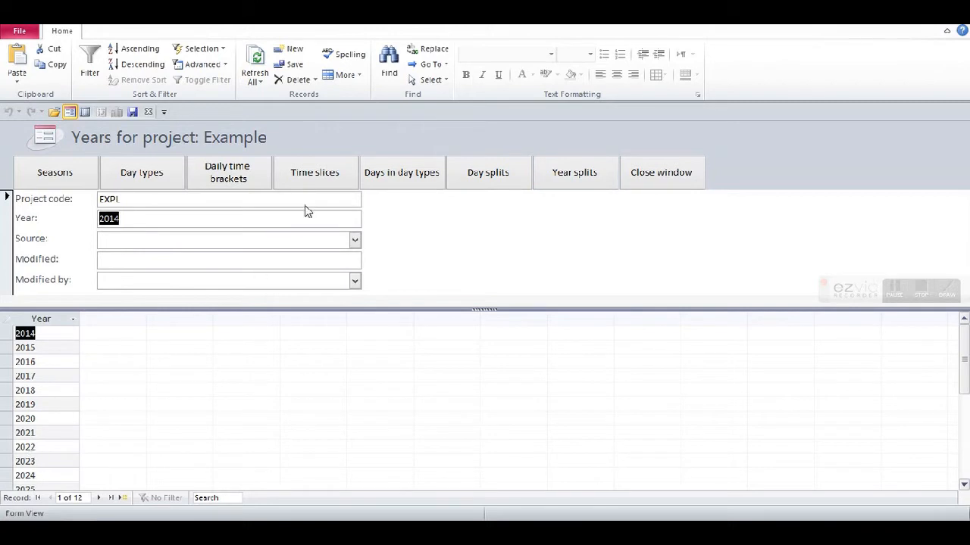
Open the project's time slices, then copy the Timeslice codes and names (B4:C9) from the Sets sheet in Excel.
{"action": "left_click", "coordinate": [321, 176]}
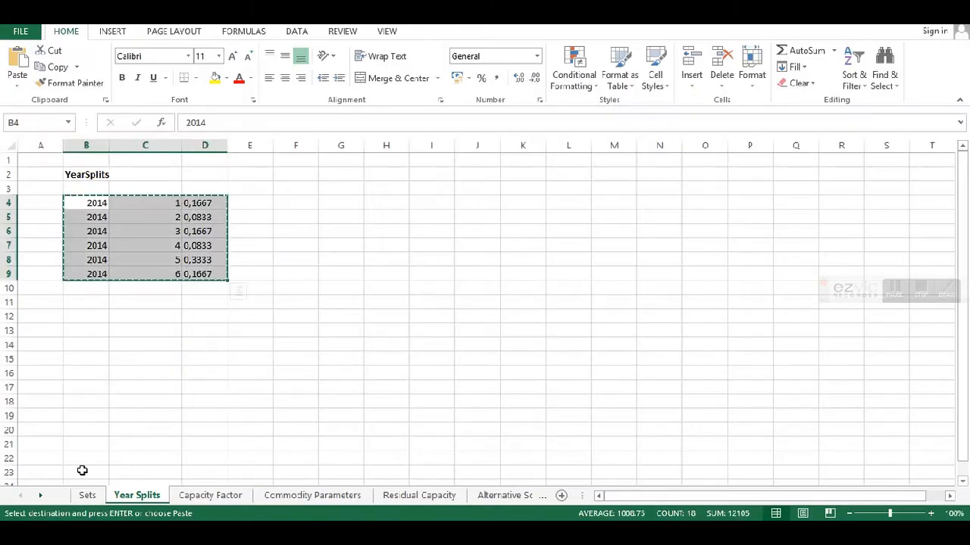
{"action": "left_click", "coordinate": [88, 495]}
{"action": "right_click", "coordinate": [91, 215]}
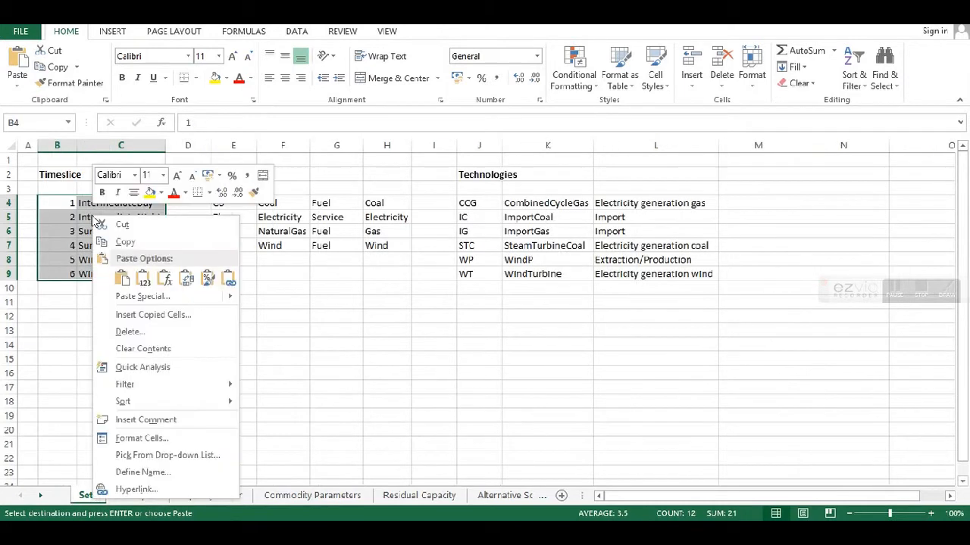
{"action": "left_click", "coordinate": [130, 243]}
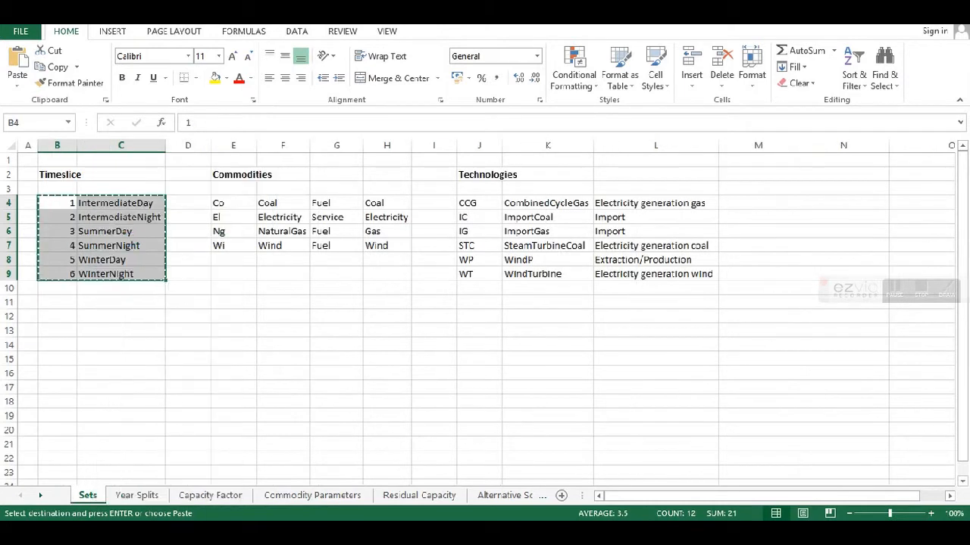
Switch back to OSINDA, paste the copied records into the project's time slices, accept them and close the form.
{"action": "key", "text": "alt+Tab"}
{"action": "left_click", "coordinate": [6, 418]}
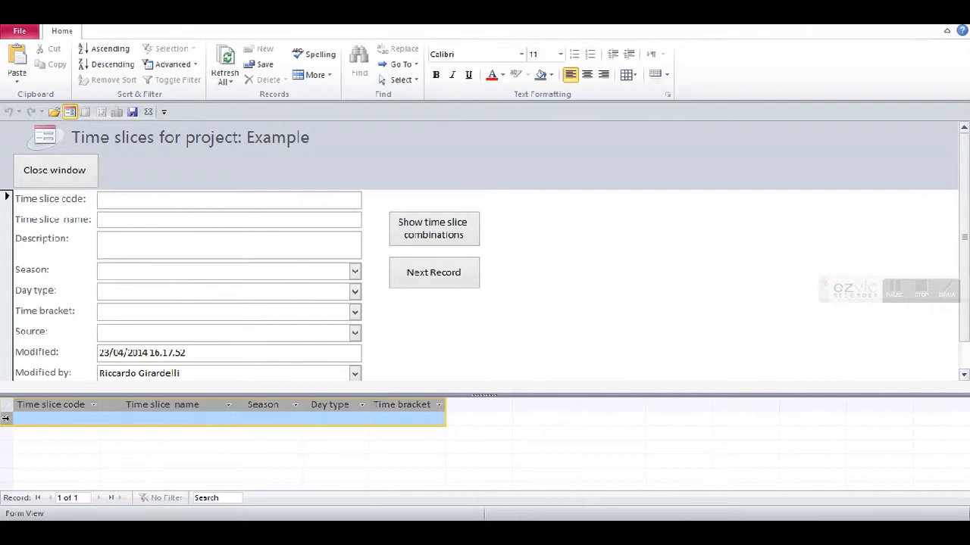
{"action": "right_click", "coordinate": [6, 418]}
{"action": "left_click", "coordinate": [43, 391]}
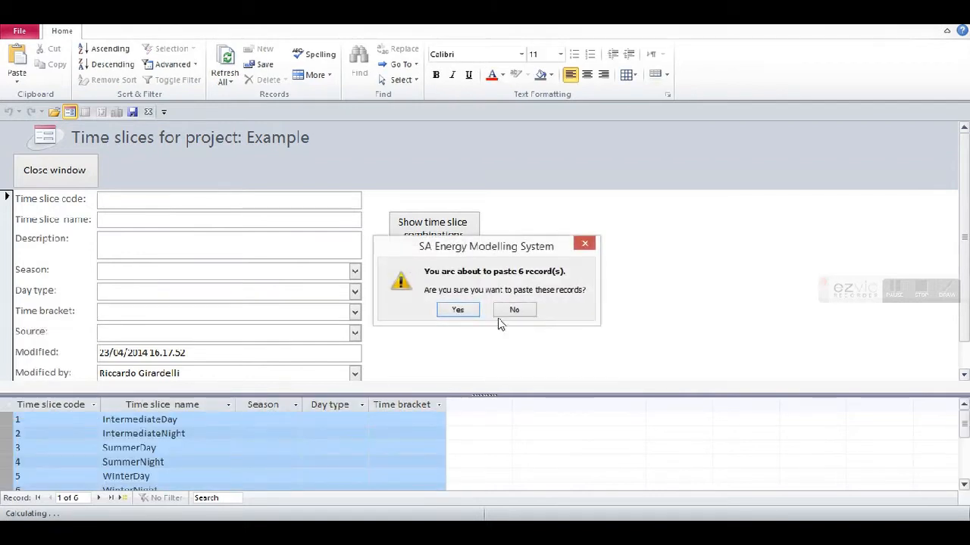
{"action": "left_click", "coordinate": [457, 312]}
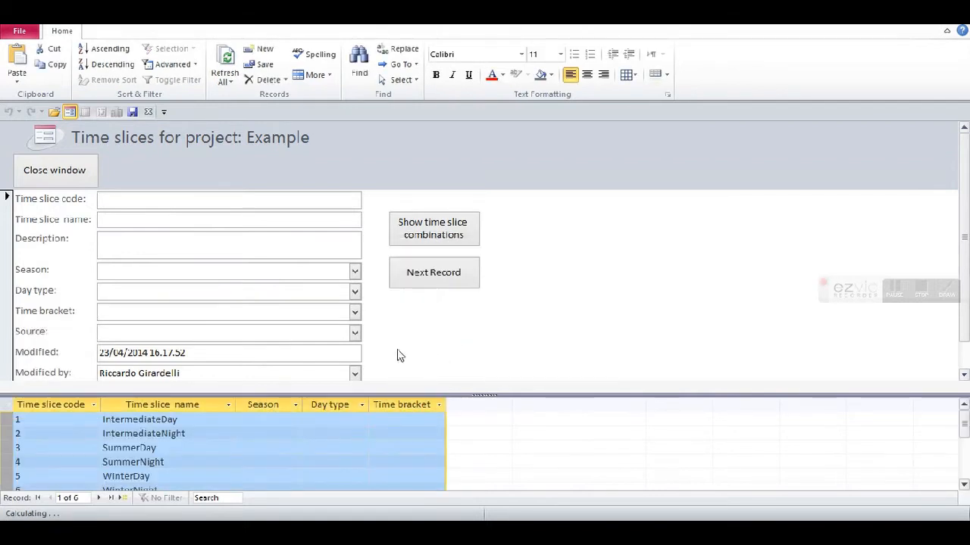
{"action": "left_click", "coordinate": [59, 180]}
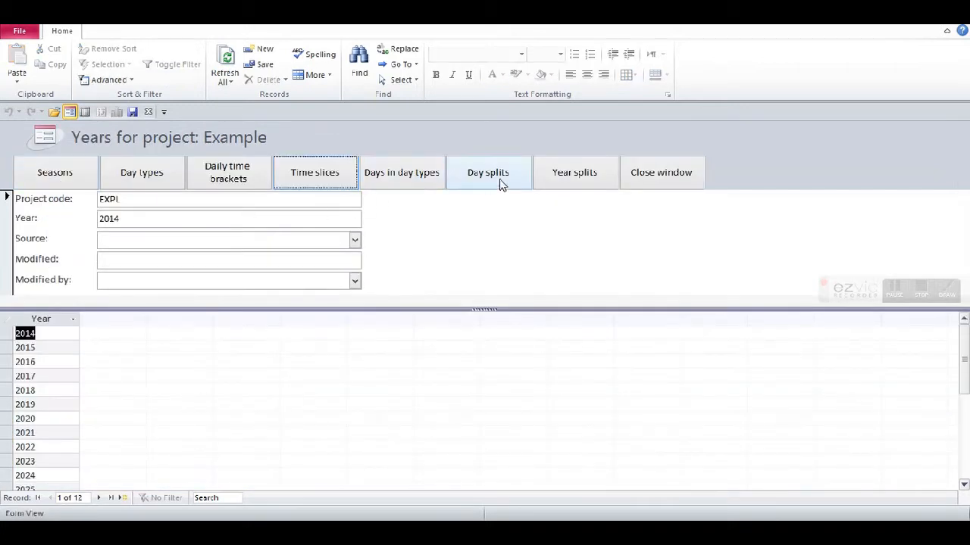
Open the project's year splits, then copy the YearSplits table (B4:D9) from the Year Splits sheet in Excel.
{"action": "left_click", "coordinate": [568, 178]}
{"action": "left_click", "coordinate": [170, 532]}
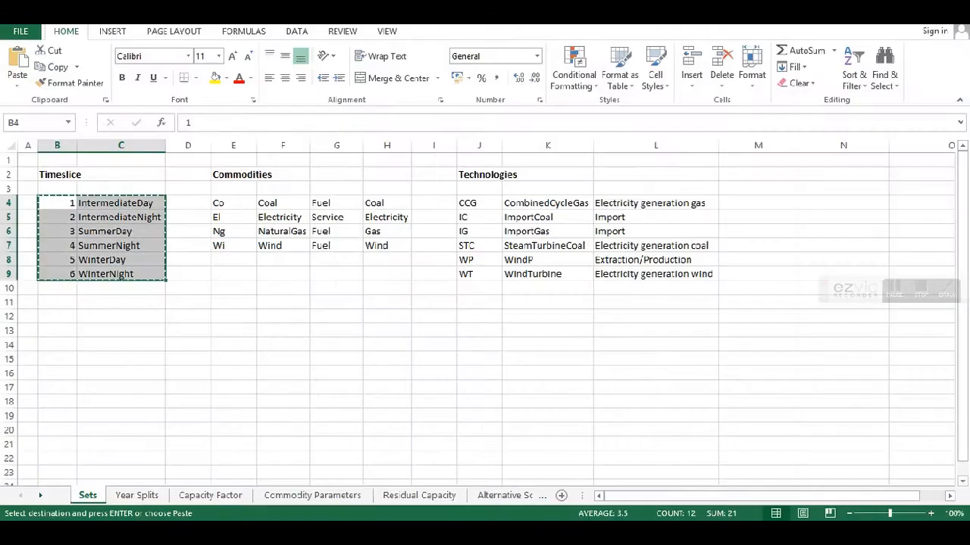
{"action": "left_click", "coordinate": [135, 496]}
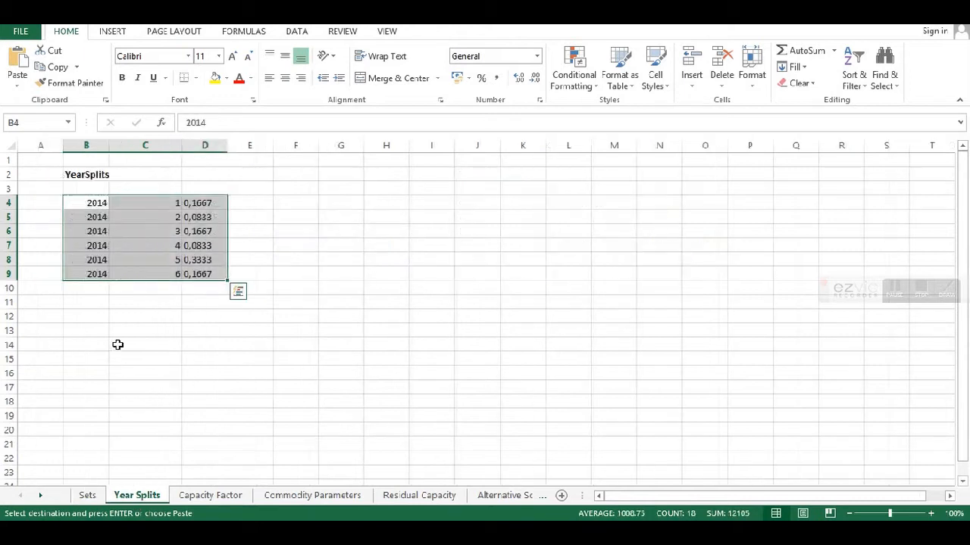
{"action": "right_click", "coordinate": [112, 238]}
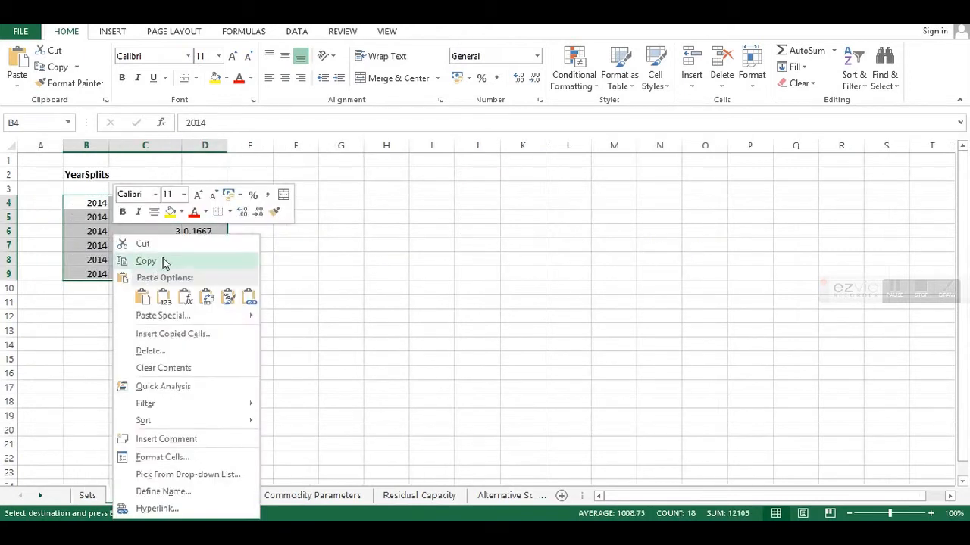
{"action": "left_click", "coordinate": [166, 260]}
Return to OSINDA and paste the copied 2014 records into the project's year splits, accepting the paste.
{"action": "key", "text": "alt+Tab"}
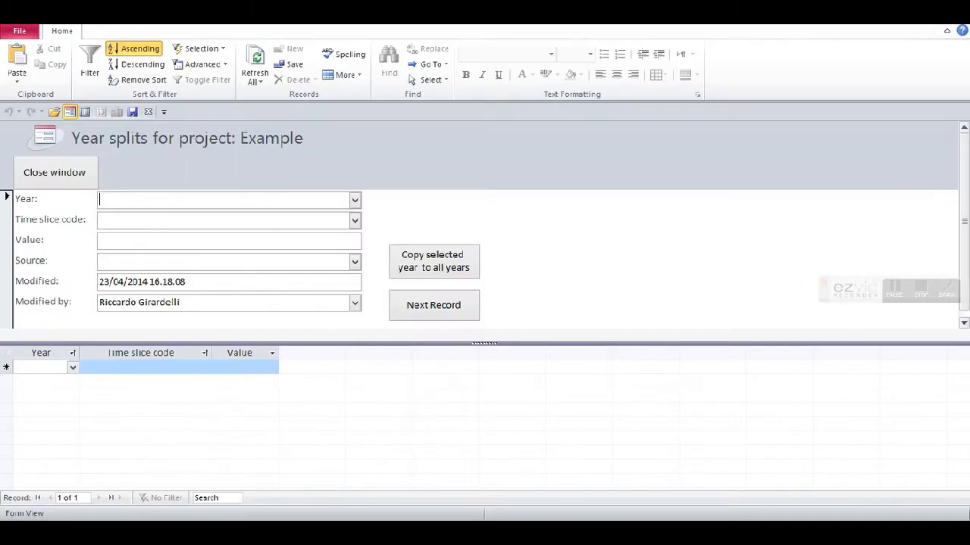
{"action": "left_click", "coordinate": [5, 368]}
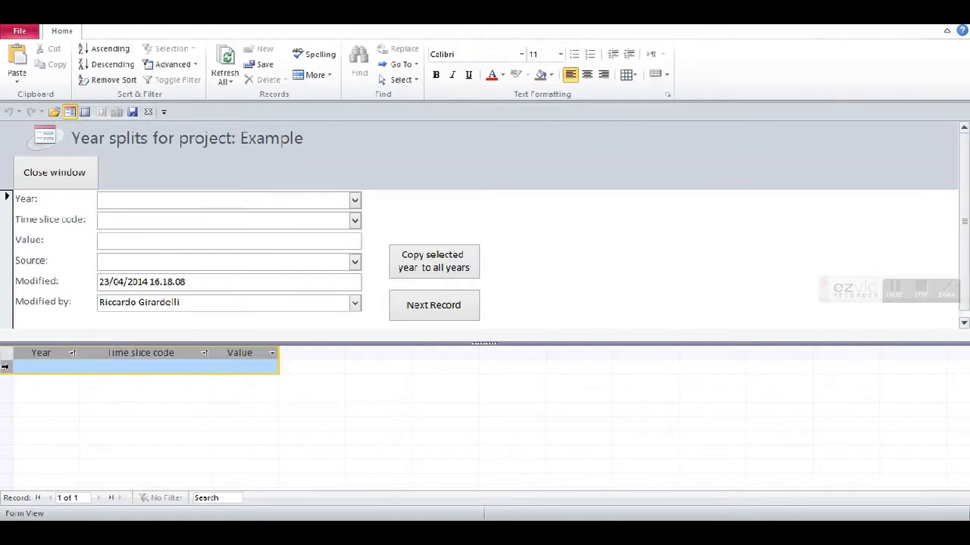
{"action": "right_click", "coordinate": [6, 368]}
{"action": "left_click", "coordinate": [38, 439]}
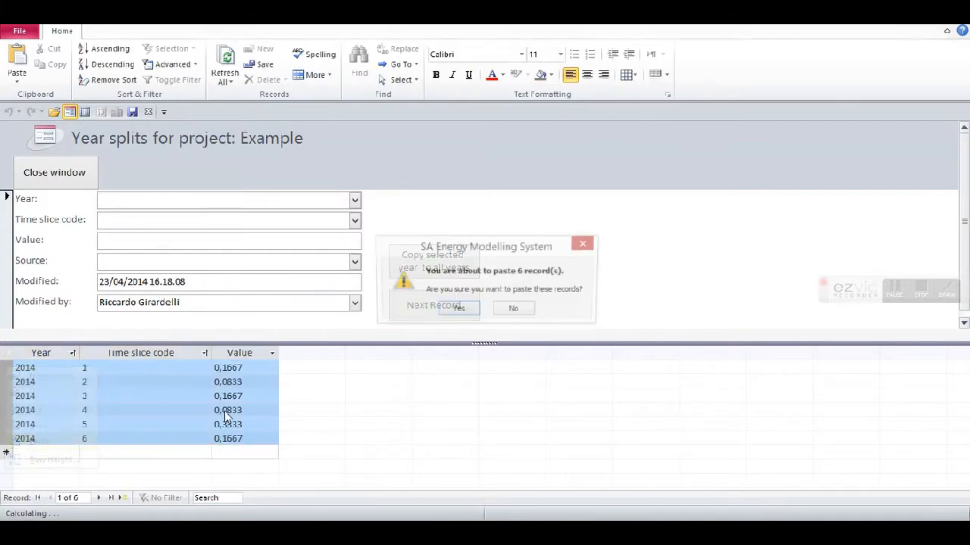
{"action": "left_click", "coordinate": [460, 310]}
Copy the 2014 year splits to all years, review the records, and close the year splits and years forms.
{"action": "left_click", "coordinate": [442, 270]}
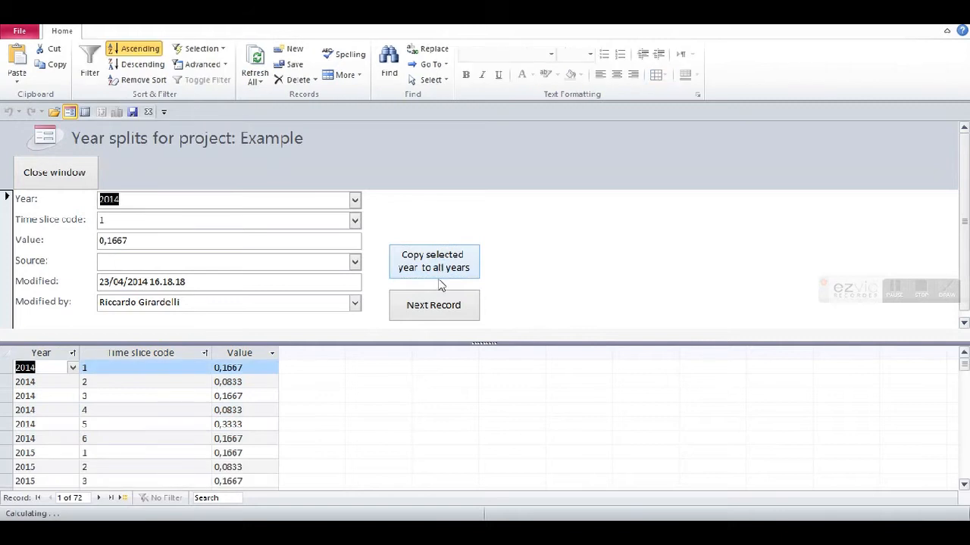
{"action": "left_click", "coordinate": [169, 425]}
{"action": "scroll", "coordinate": [169, 425], "scroll_direction": "down", "scroll_amount": 16}
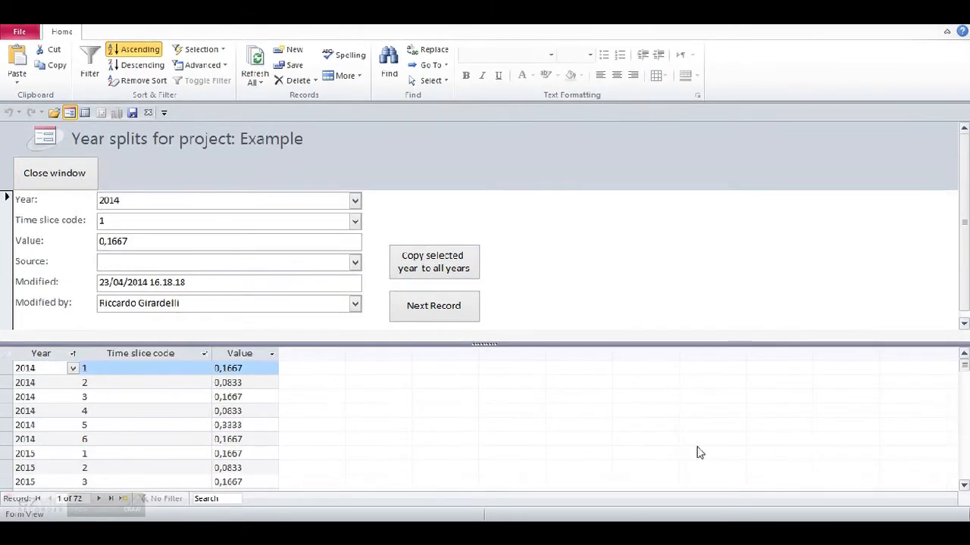
{"action": "left_click", "coordinate": [57, 175]}
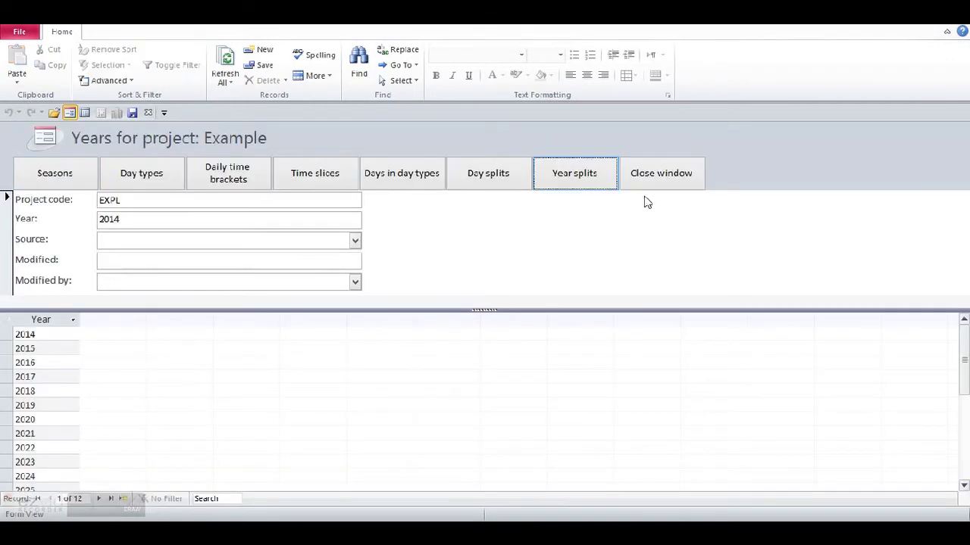
{"action": "left_click", "coordinate": [667, 179]}
Create a plausible future for the project with code PF1 and name Plausible Future 1, and save it.
{"action": "left_click", "coordinate": [241, 176]}
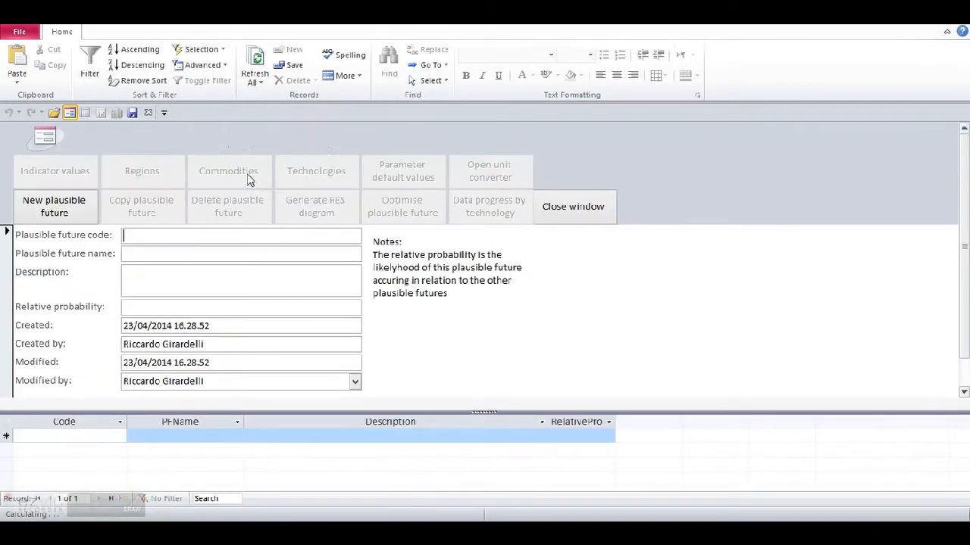
{"action": "left_click", "coordinate": [47, 206]}
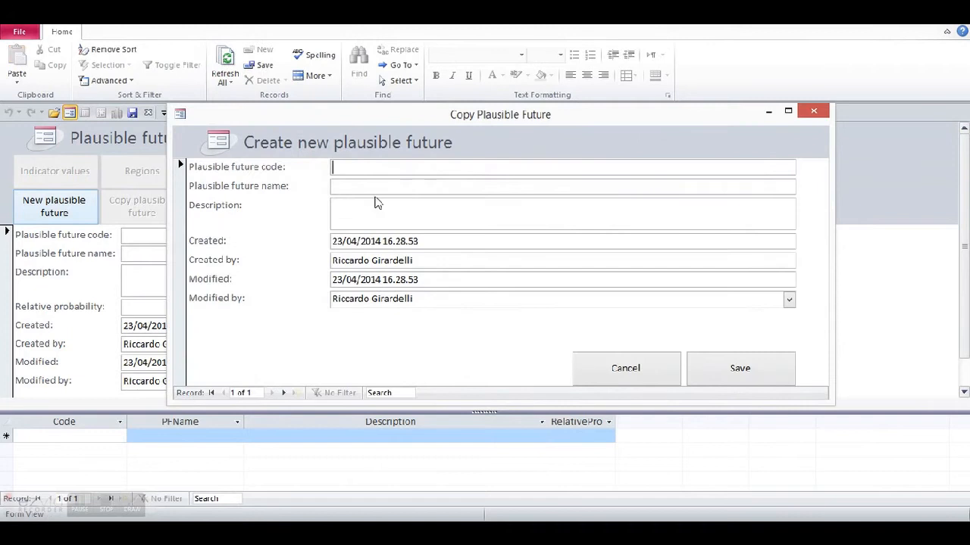
{"action": "type", "text": "PFI"}
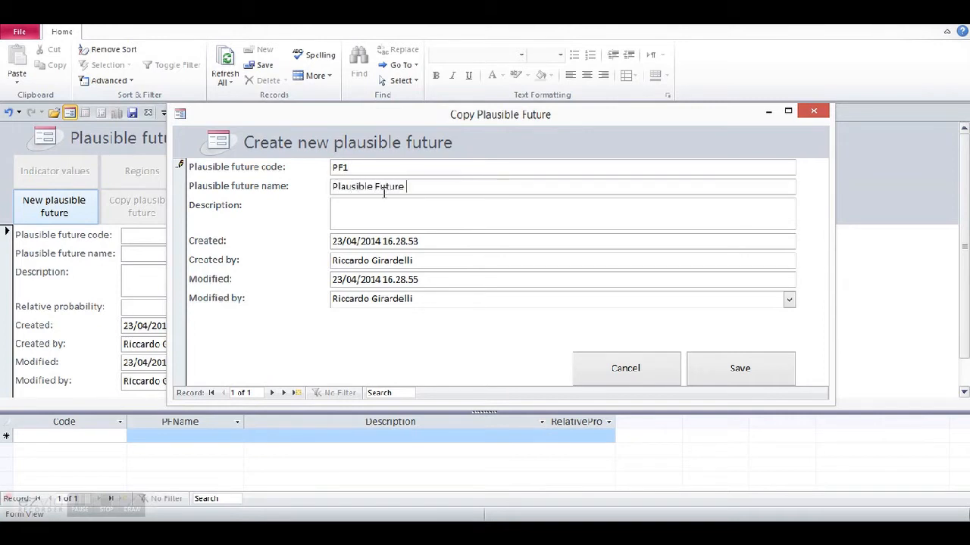
{"action": "left_click", "coordinate": [735, 368]}
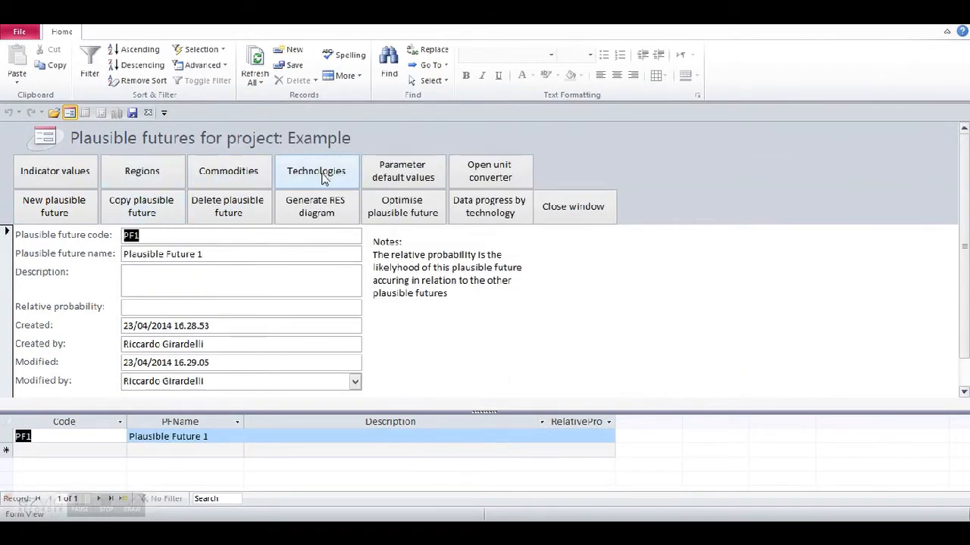
Add a region with code R1 and name R1 to Plausible Future 1.
{"action": "left_click", "coordinate": [163, 176]}
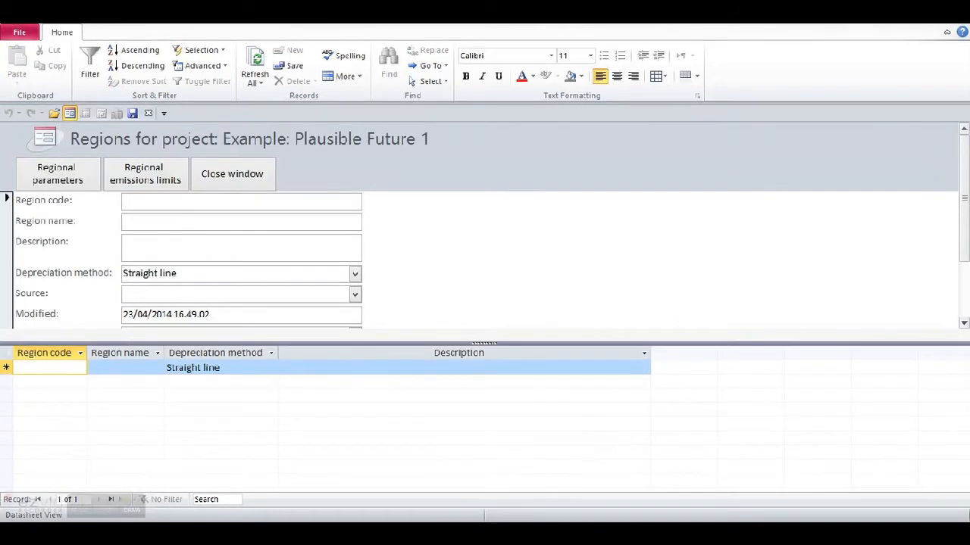
{"action": "left_click", "coordinate": [151, 200]}
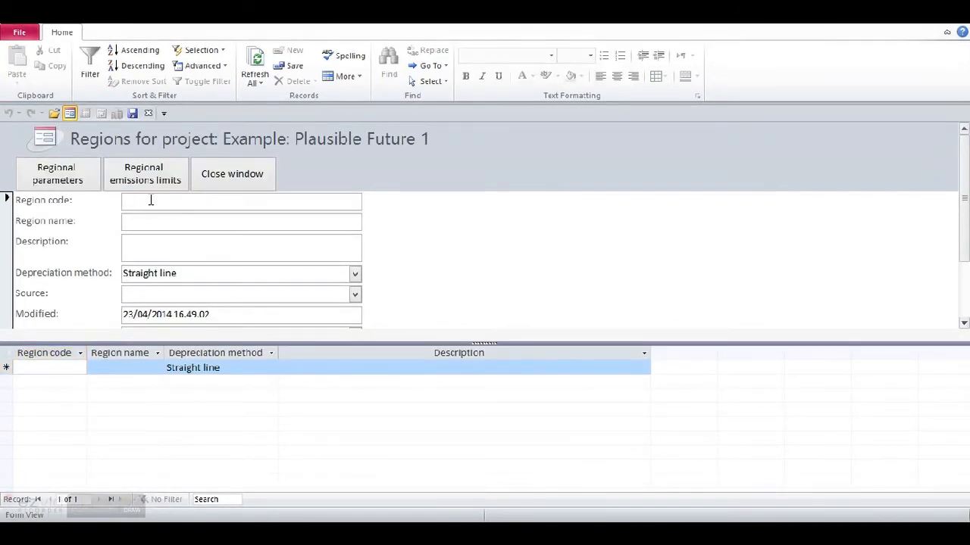
{"action": "type", "text": "R1"}
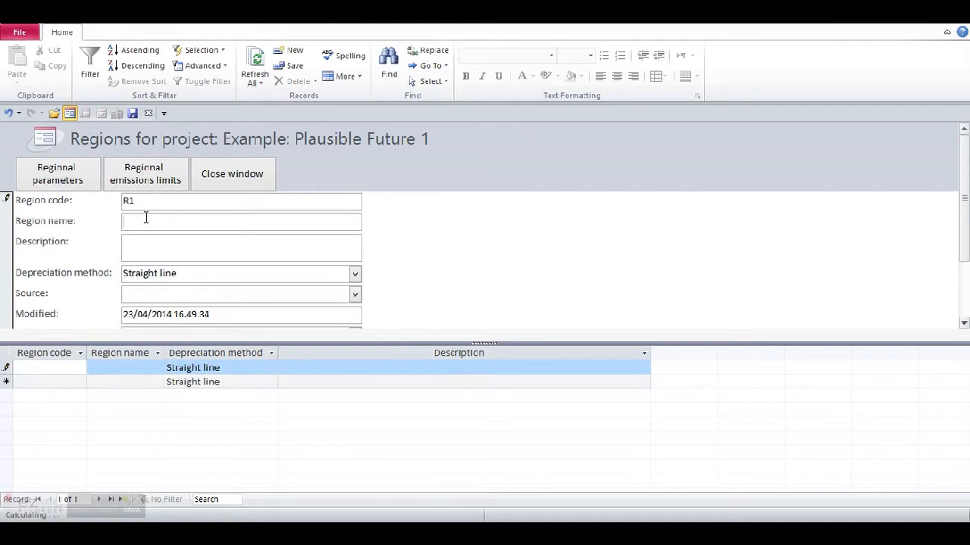
{"action": "left_click", "coordinate": [145, 218]}
{"action": "type", "text": "R1"}
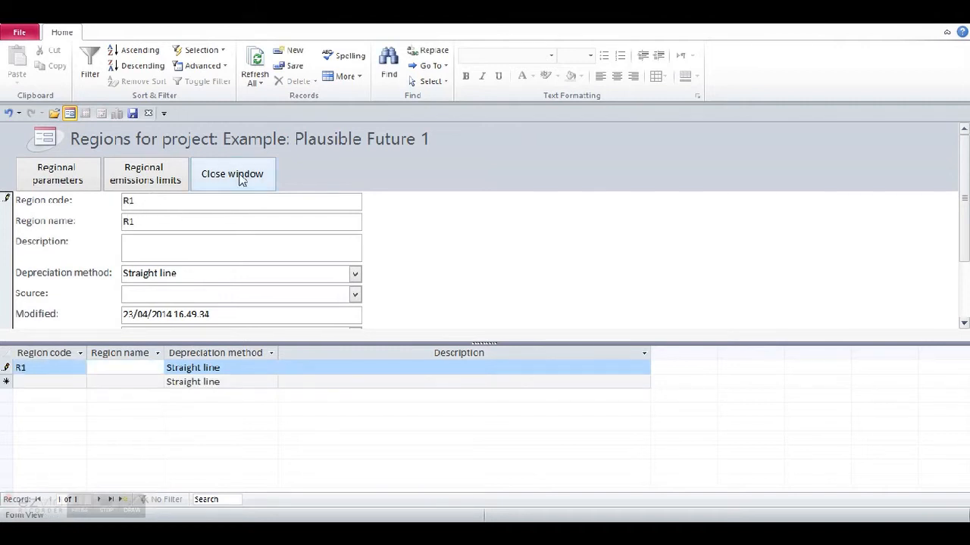
Switch from the regions form to the Commodities form and copy the commodities block E4:H7 from the Sets sheet in Excel.
{"action": "left_click", "coordinate": [238, 177]}
{"action": "left_click", "coordinate": [227, 169]}
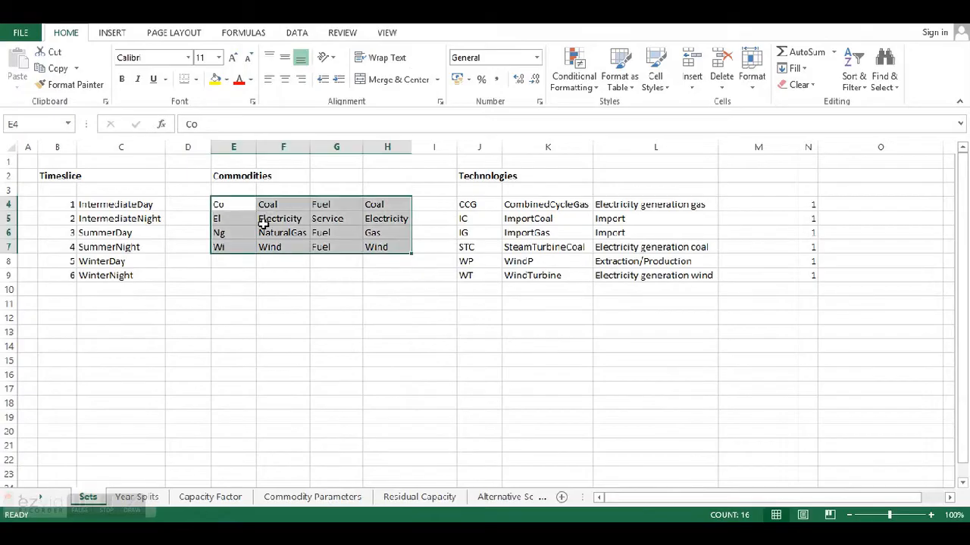
{"action": "right_click", "coordinate": [264, 222]}
{"action": "left_click", "coordinate": [315, 249]}
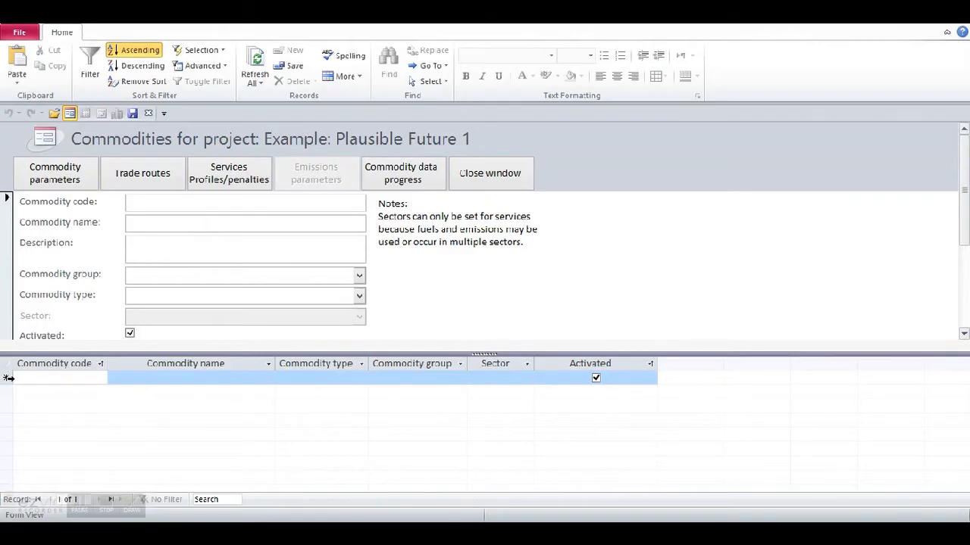
Back in OSINDA, paste the copied records Co, El, Ng and Wi as commodities, accept the paste, and close the form.
{"action": "left_click", "coordinate": [5, 377]}
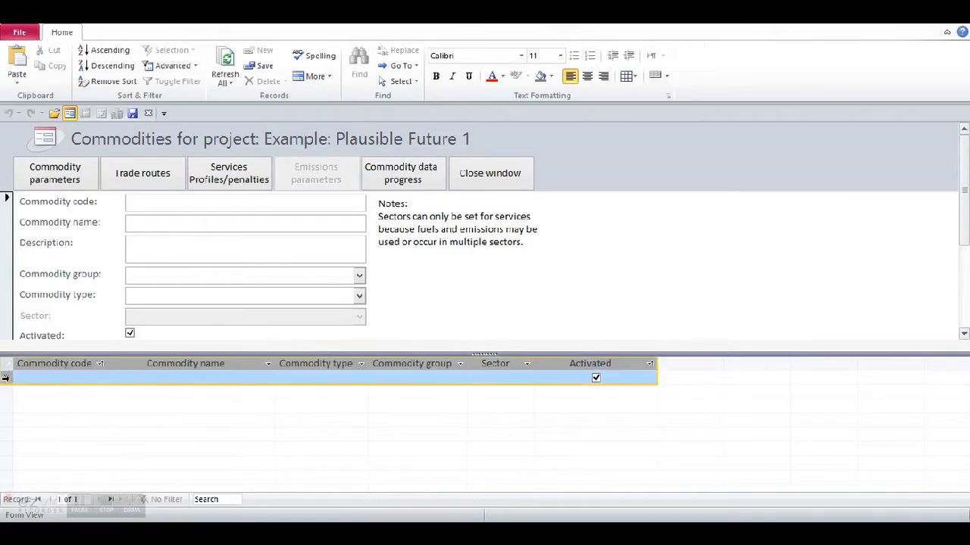
{"action": "right_click", "coordinate": [5, 377]}
{"action": "left_click", "coordinate": [57, 453]}
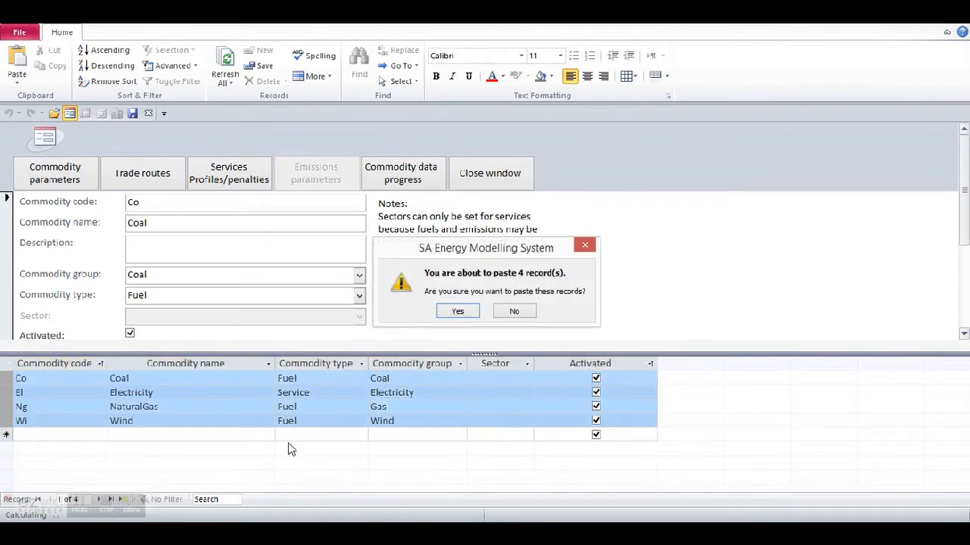
{"action": "left_click", "coordinate": [459, 312]}
{"action": "left_click", "coordinate": [488, 178]}
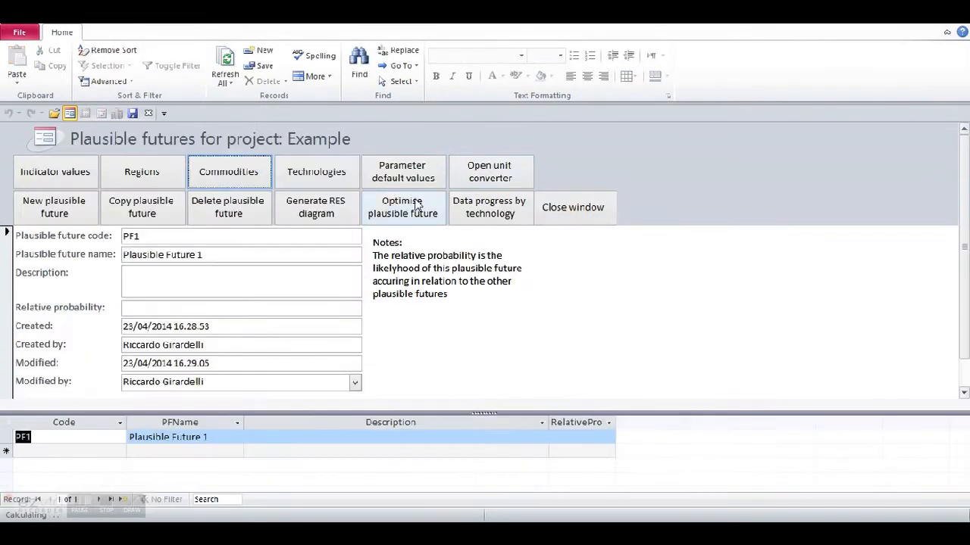
Open the Technologies form of Plausible Future 1 and copy the technologies block J4:N9 from the Sets sheet in Excel.
{"action": "left_click", "coordinate": [334, 175]}
{"action": "key", "text": "alt+Tab"}
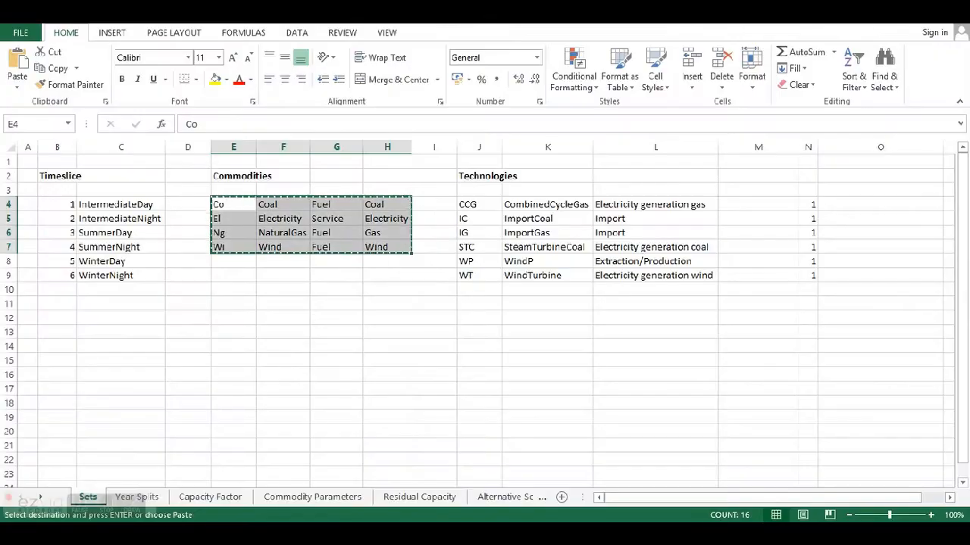
{"action": "left_click_drag", "start_coordinate": [478, 202], "coordinate": [809, 279]}
{"action": "right_click", "coordinate": [546, 233]}
{"action": "left_click", "coordinate": [580, 263]}
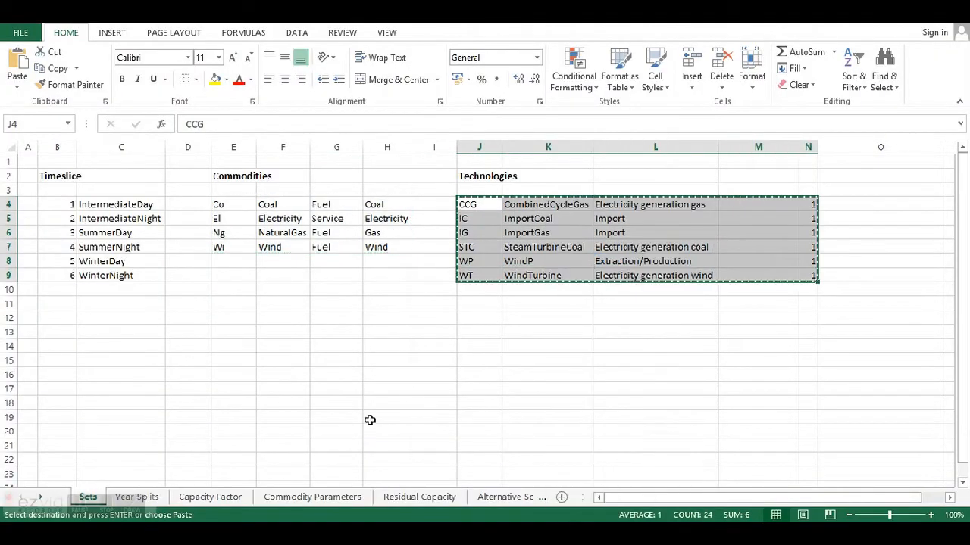
Return to OSINDA and paste the copied records CCG, IC, IG, STC, WP and WT as technologies, accepting the paste.
{"action": "key", "text": "alt+Tab"}
{"action": "left_click", "coordinate": [6, 378]}
{"action": "right_click", "coordinate": [7, 378]}
{"action": "left_click", "coordinate": [66, 450]}
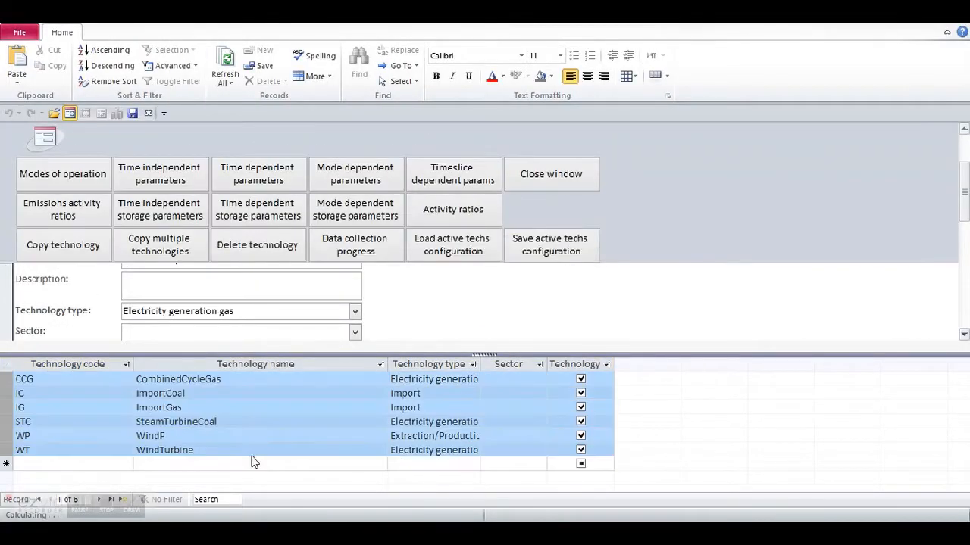
{"action": "left_click", "coordinate": [477, 310]}
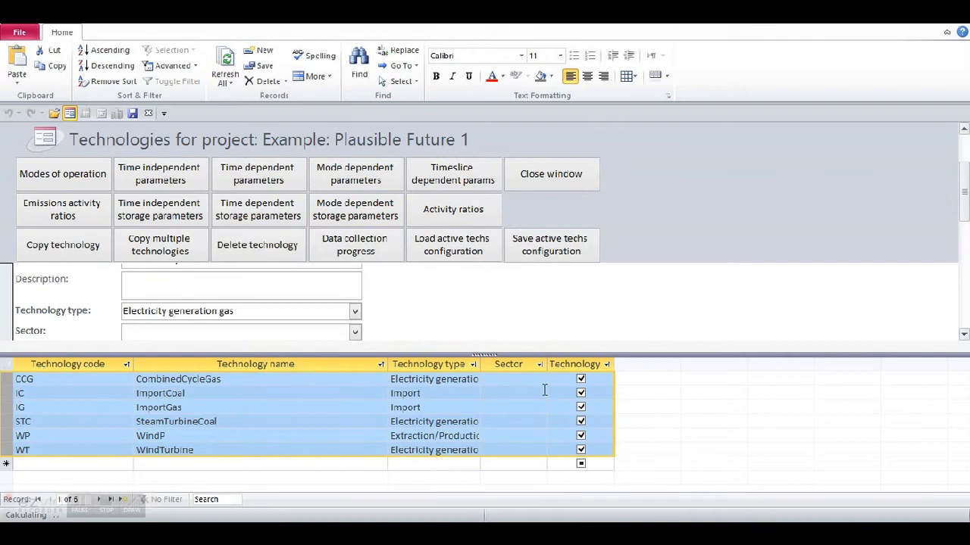
{"action": "left_click", "coordinate": [580, 435]}
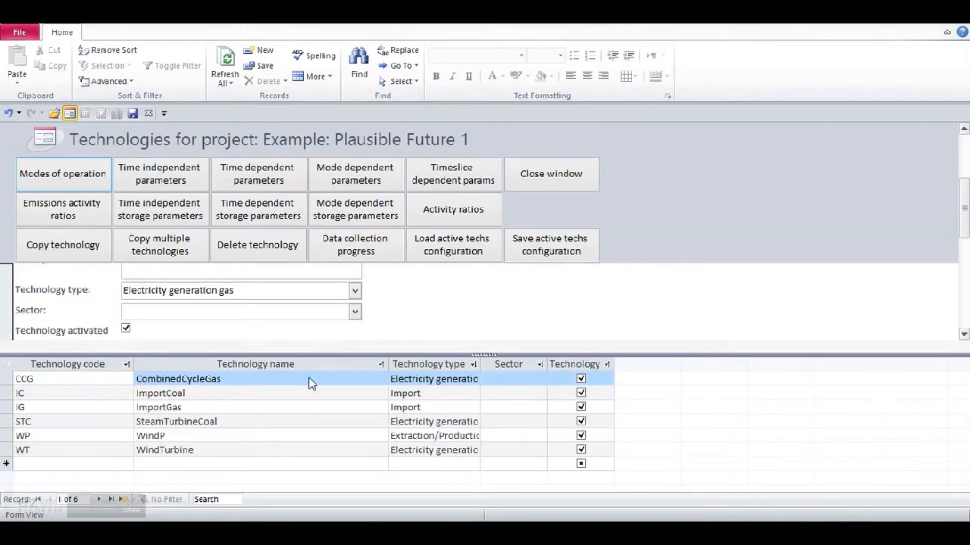
Add the default mode of operation to all technologies, review the modes unfiltered, and close the form.
{"action": "left_click", "coordinate": [49, 176]}
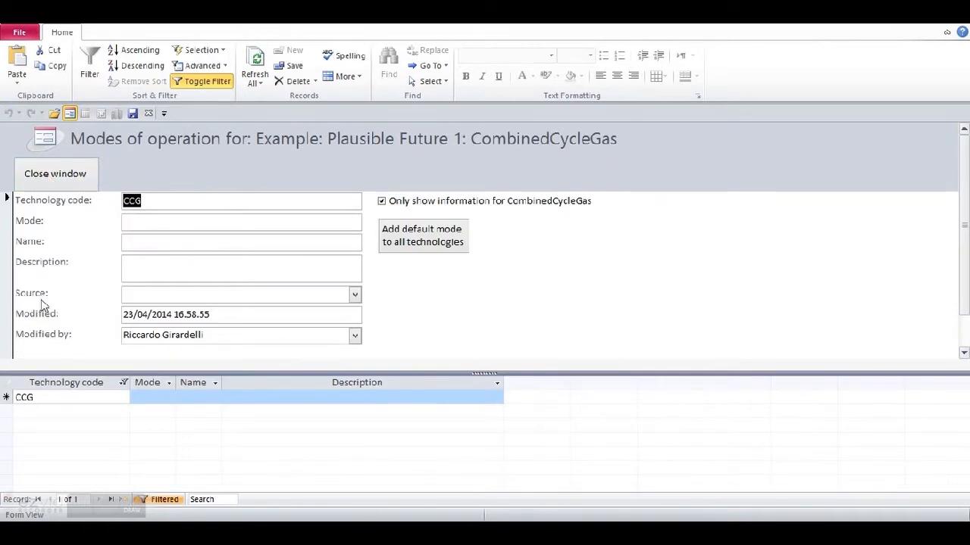
{"action": "left_click", "coordinate": [442, 240]}
{"action": "left_click", "coordinate": [433, 332]}
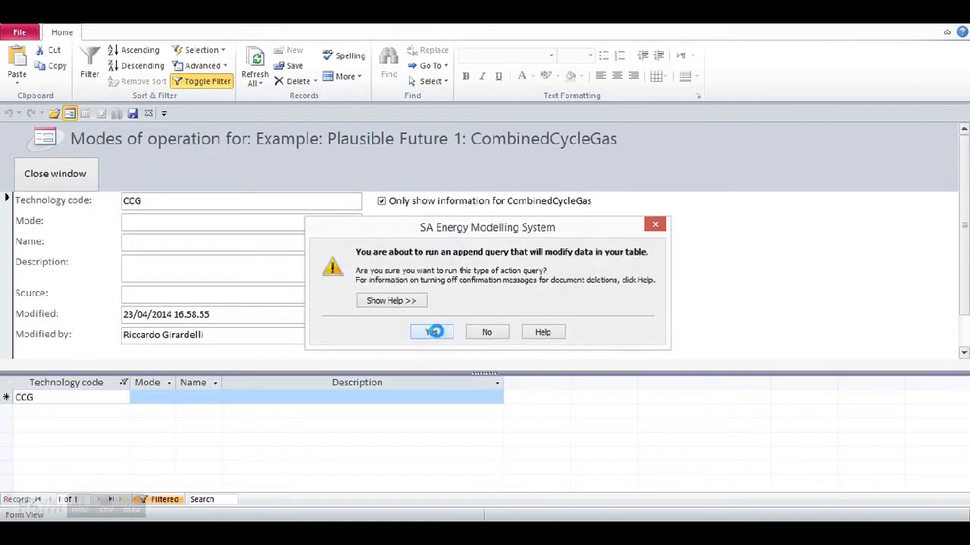
{"action": "left_click", "coordinate": [460, 318]}
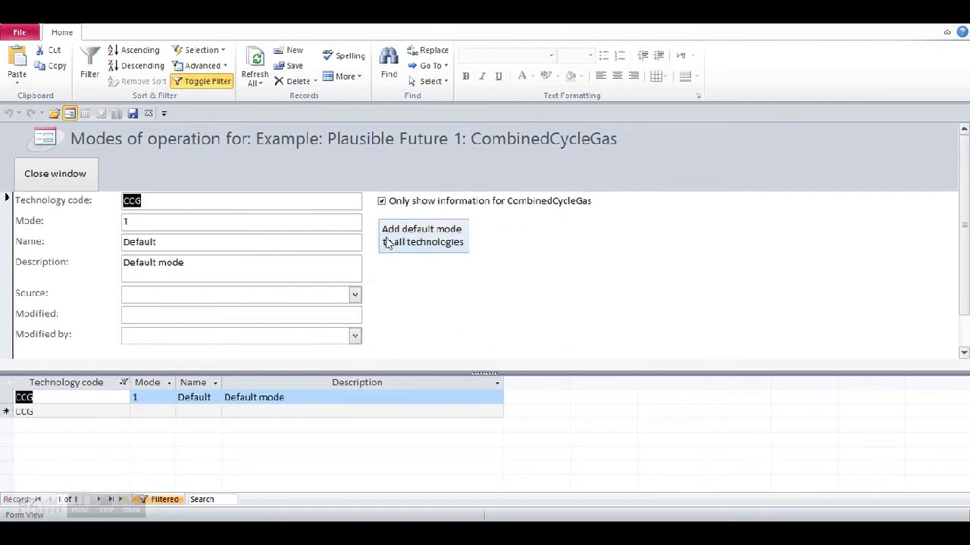
{"action": "left_click", "coordinate": [382, 202]}
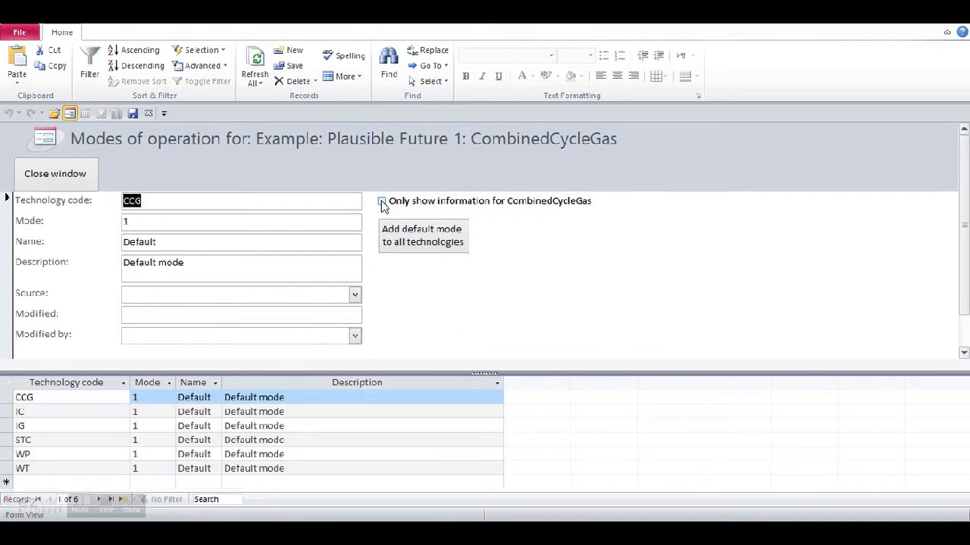
{"action": "left_click", "coordinate": [28, 176]}
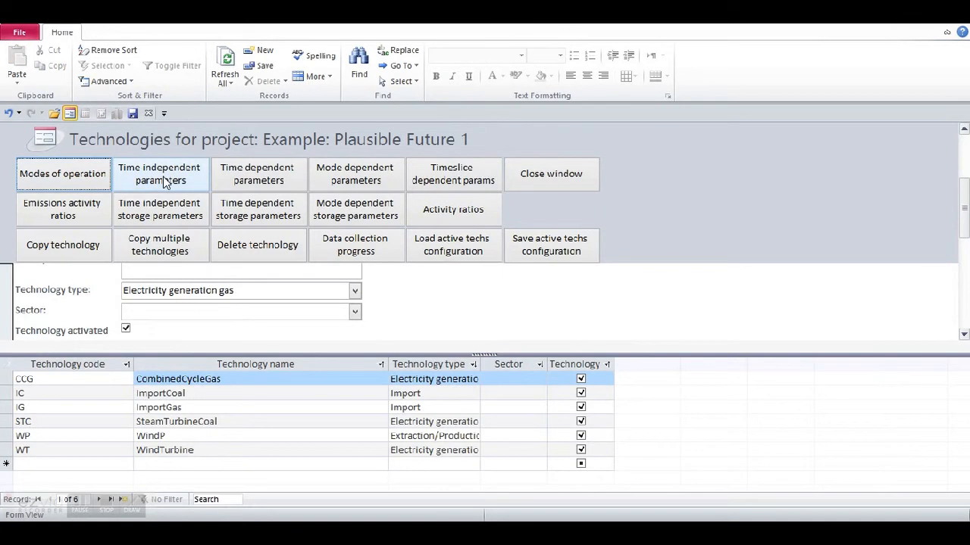
Add a time independent parameter to CombinedCycleGas with region R1, parameter OperationalLife and value 30, and close the form.
{"action": "left_click", "coordinate": [8, 379]}
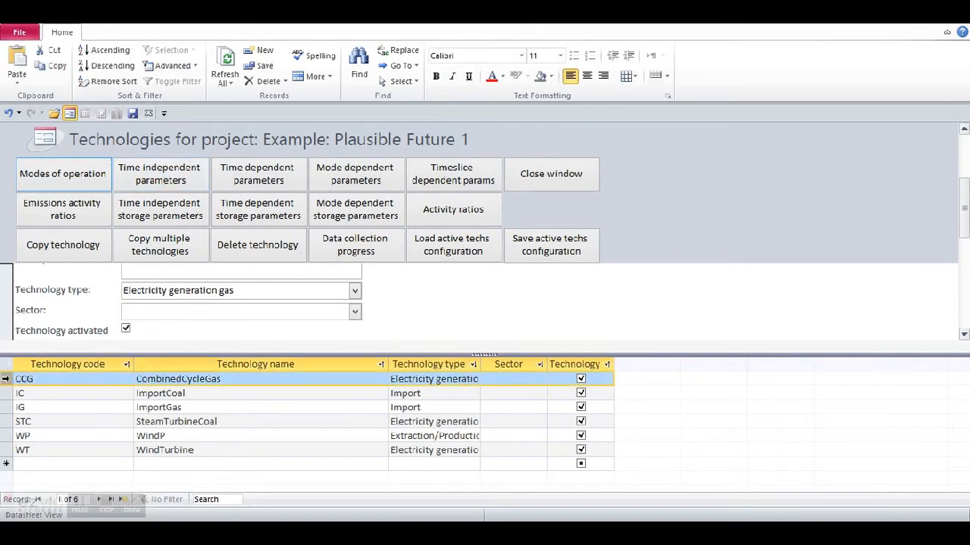
{"action": "left_click", "coordinate": [173, 176]}
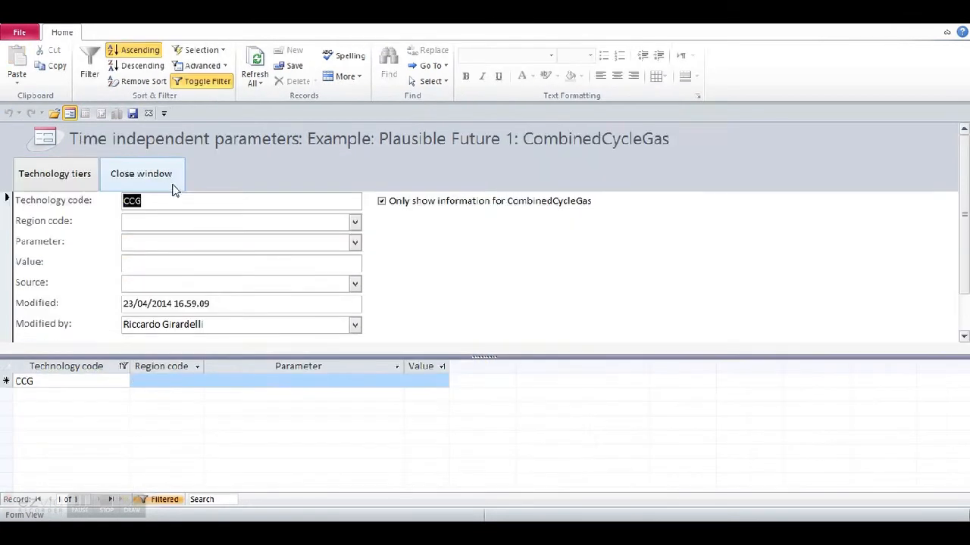
{"action": "left_click", "coordinate": [165, 381]}
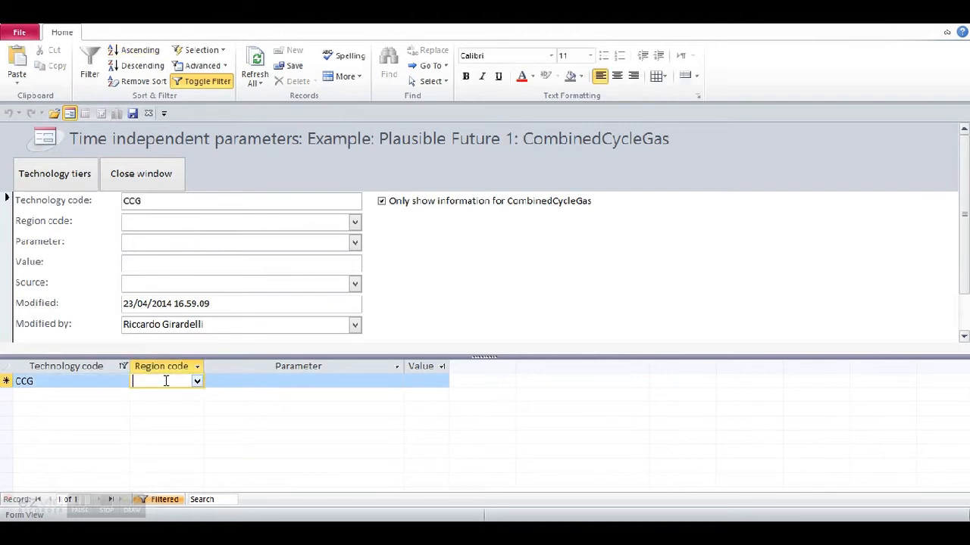
{"action": "left_click", "coordinate": [197, 381]}
{"action": "left_click", "coordinate": [158, 397]}
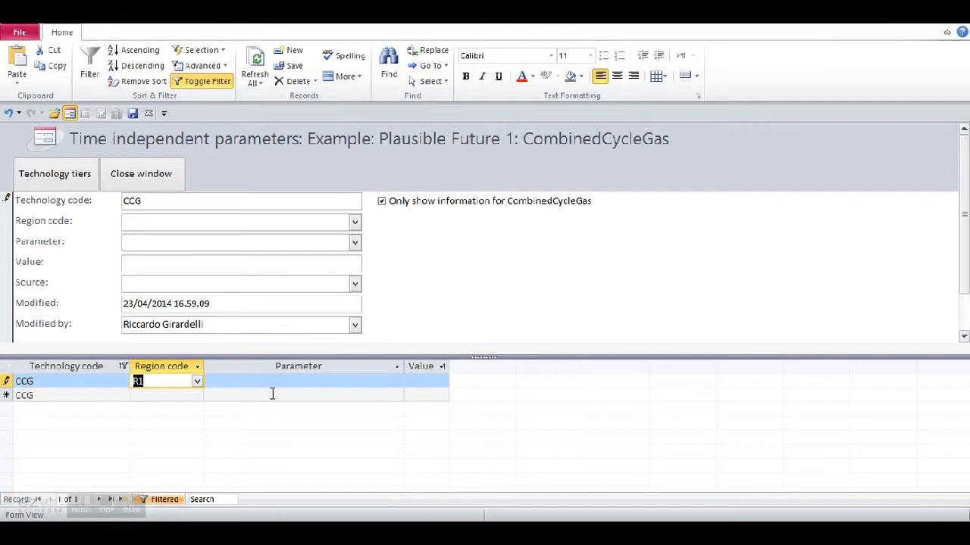
{"action": "left_click", "coordinate": [321, 381]}
{"action": "left_click", "coordinate": [397, 381]}
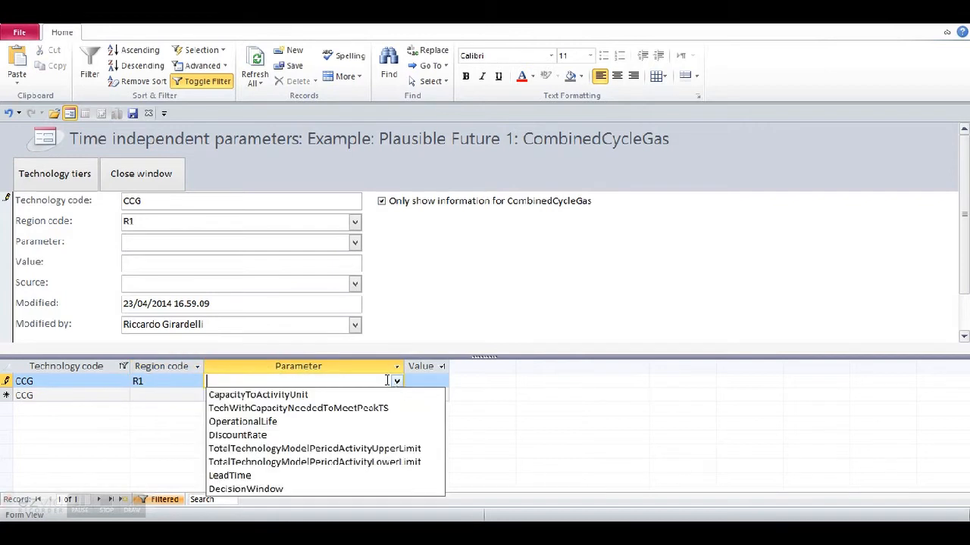
{"action": "left_click", "coordinate": [279, 428]}
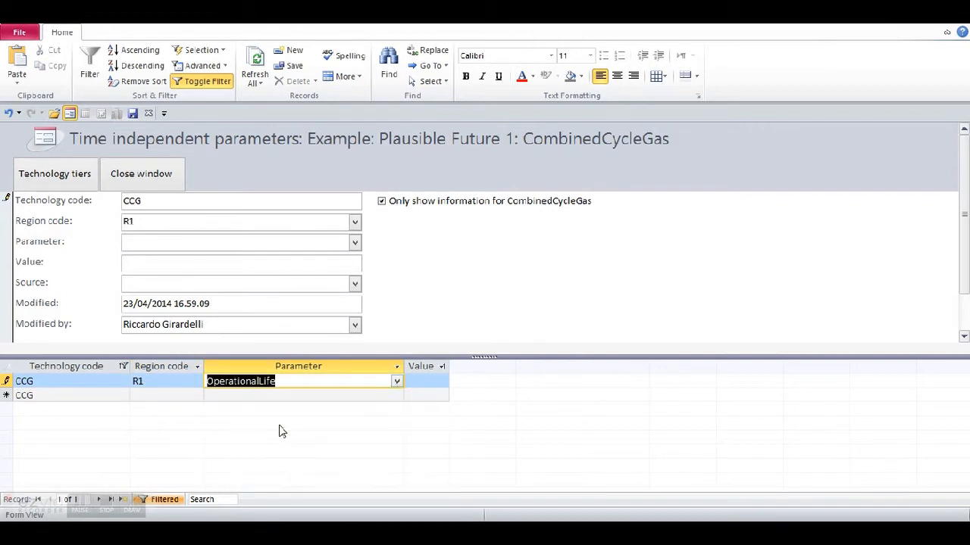
{"action": "left_click", "coordinate": [425, 380]}
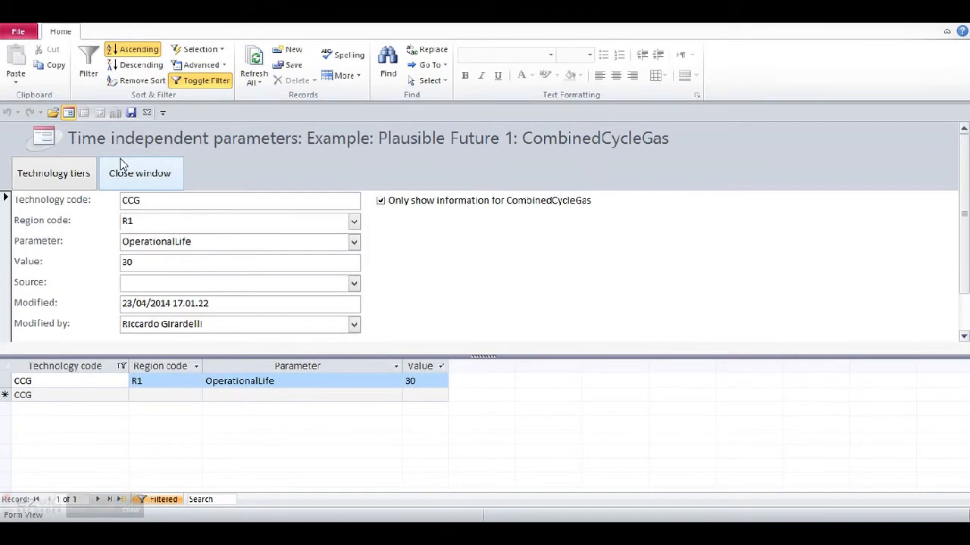
{"action": "left_click", "coordinate": [141, 173]}
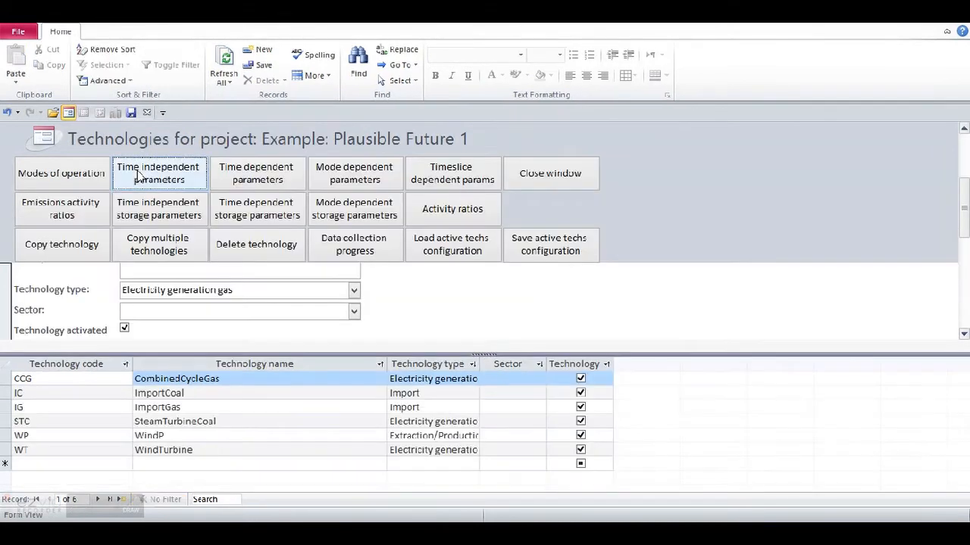
Add a time dependent parameter to CombinedCycleGas with year 2014, region R1, parameter FixedCost and value 27,4.
{"action": "left_click", "coordinate": [254, 174]}
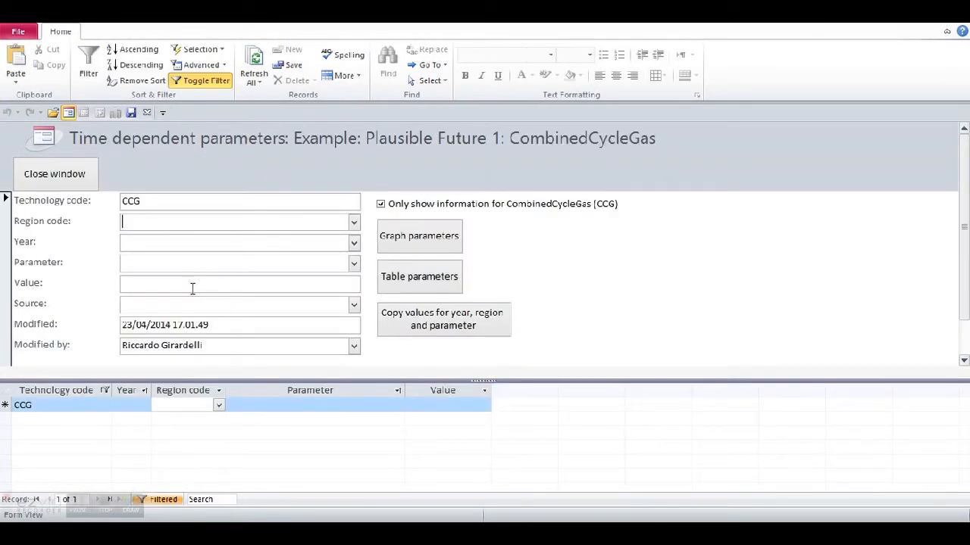
{"action": "left_click", "coordinate": [132, 406]}
{"action": "left_click", "coordinate": [144, 405]}
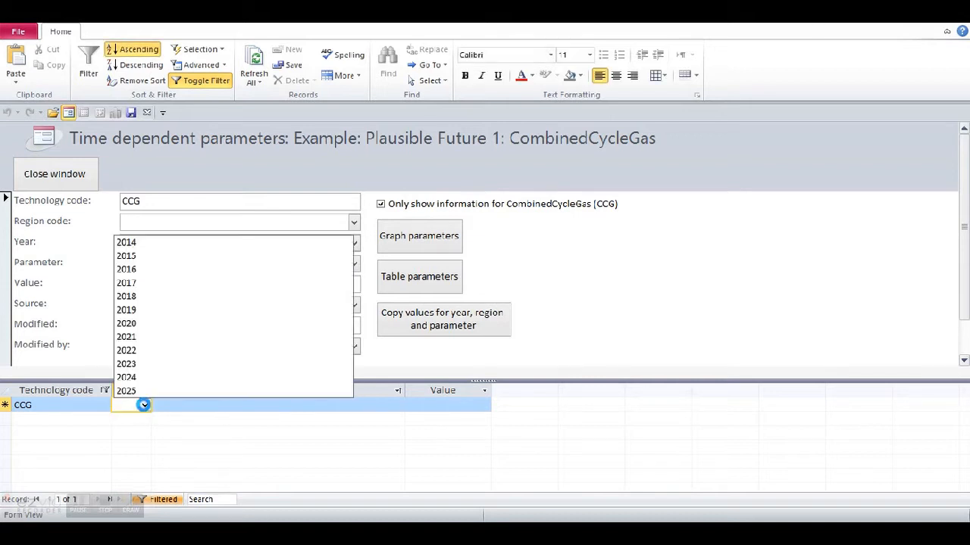
{"action": "left_click", "coordinate": [152, 244]}
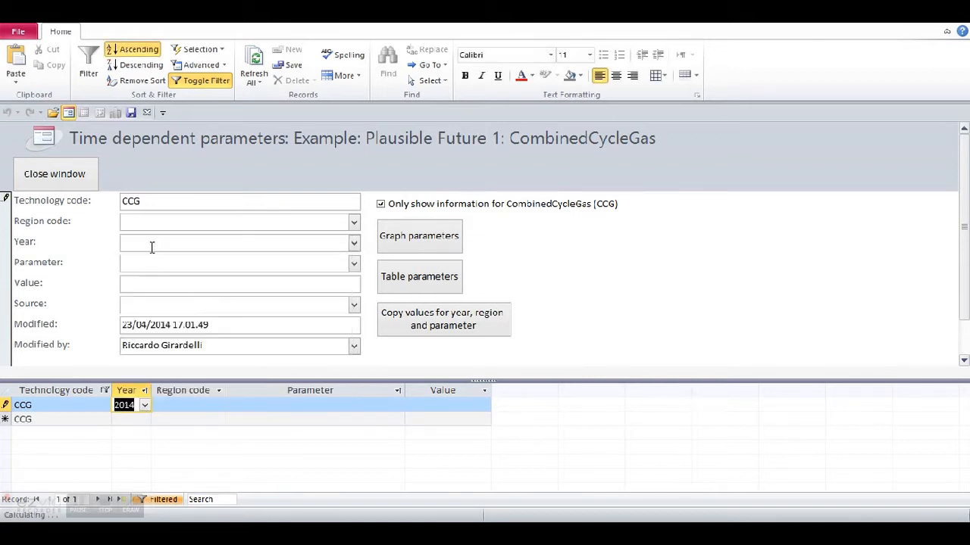
{"action": "left_click", "coordinate": [212, 405]}
{"action": "left_click", "coordinate": [218, 405]}
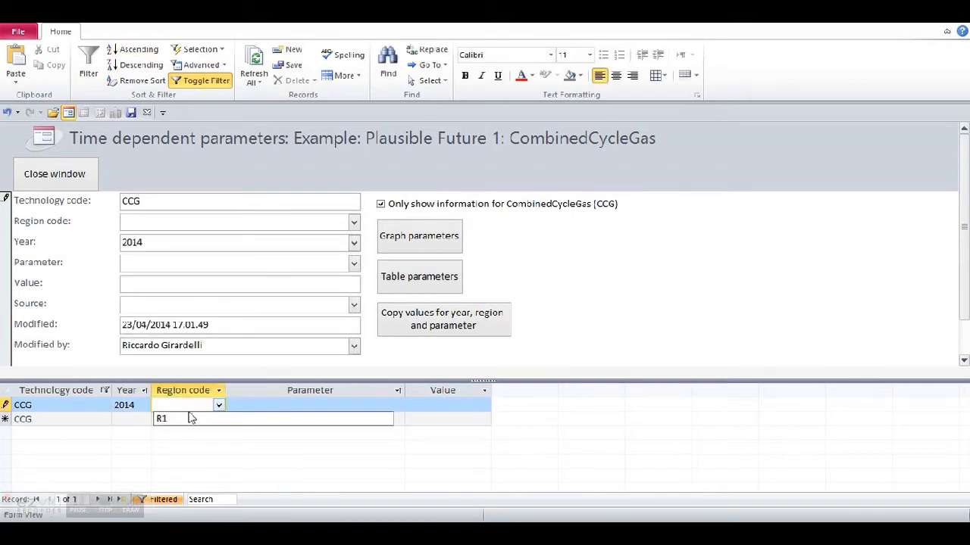
{"action": "left_click", "coordinate": [281, 405]}
{"action": "left_click", "coordinate": [398, 405]}
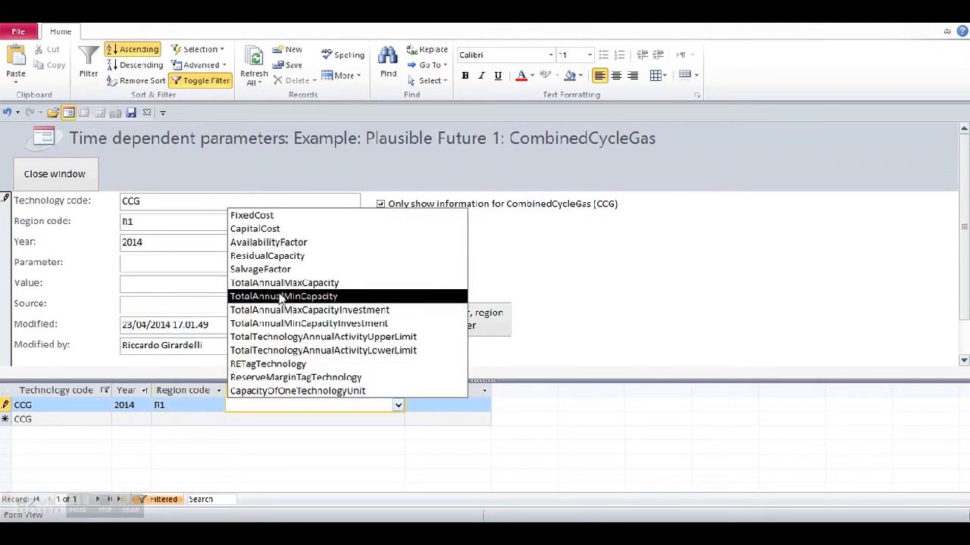
{"action": "left_click", "coordinate": [314, 215]}
{"action": "left_click", "coordinate": [433, 407]}
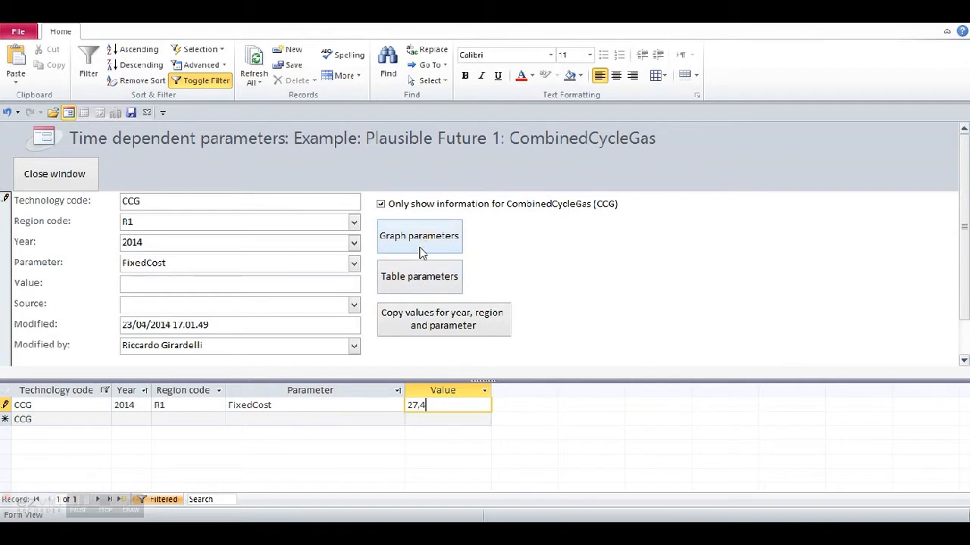
Copy the 2014 FixedCost value of CombinedCycleGas to the other years and check the values in the parameter graph.
{"action": "left_click", "coordinate": [429, 325]}
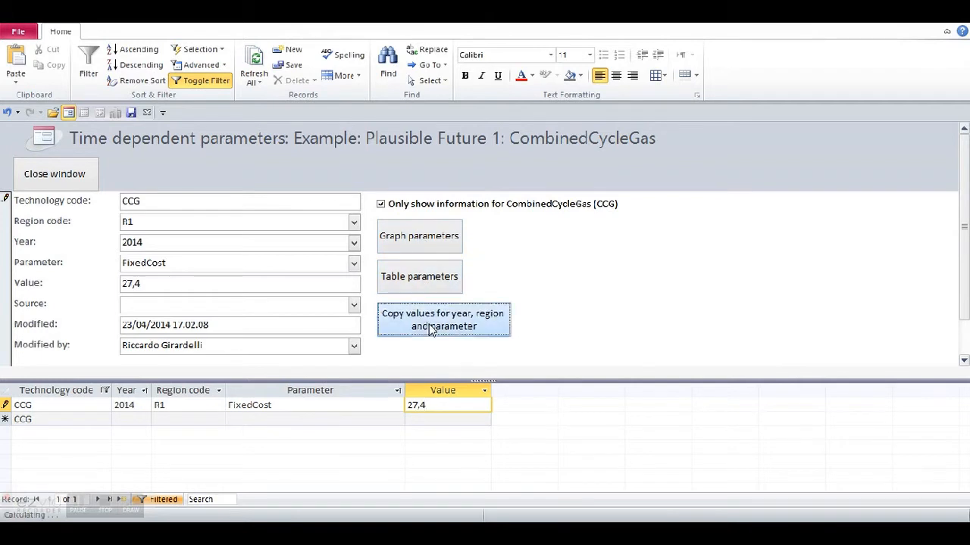
{"action": "left_click", "coordinate": [423, 247]}
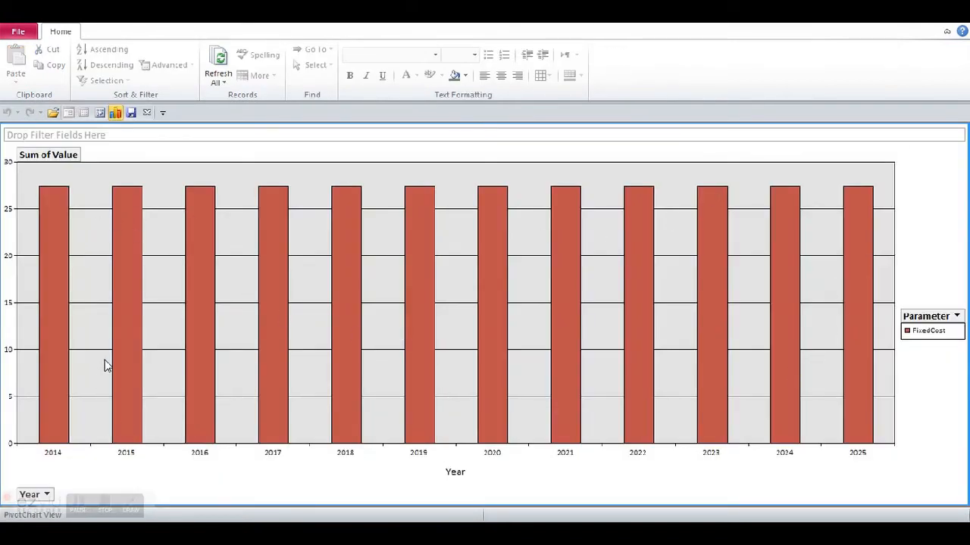
{"action": "mouse_move", "coordinate": [508, 248]}
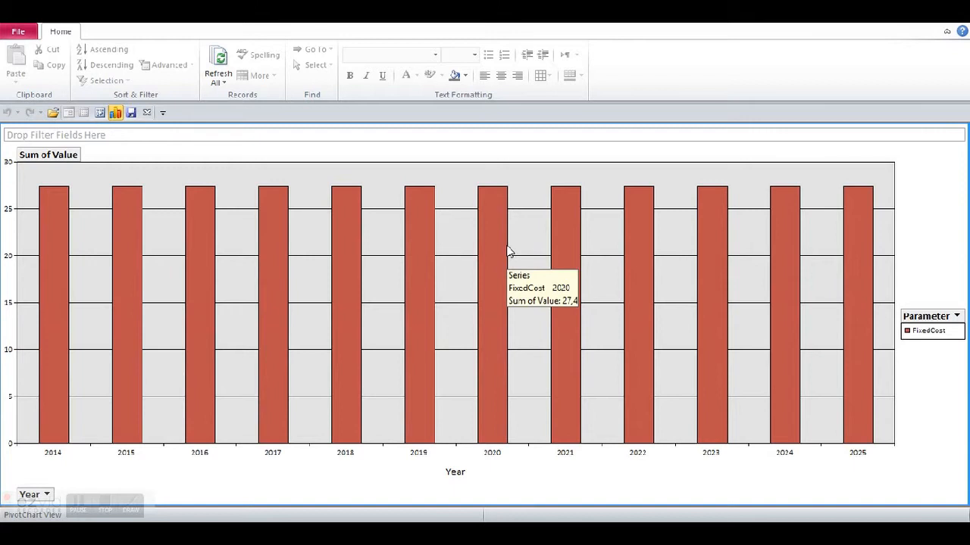
{"action": "left_click", "coordinate": [149, 112]}
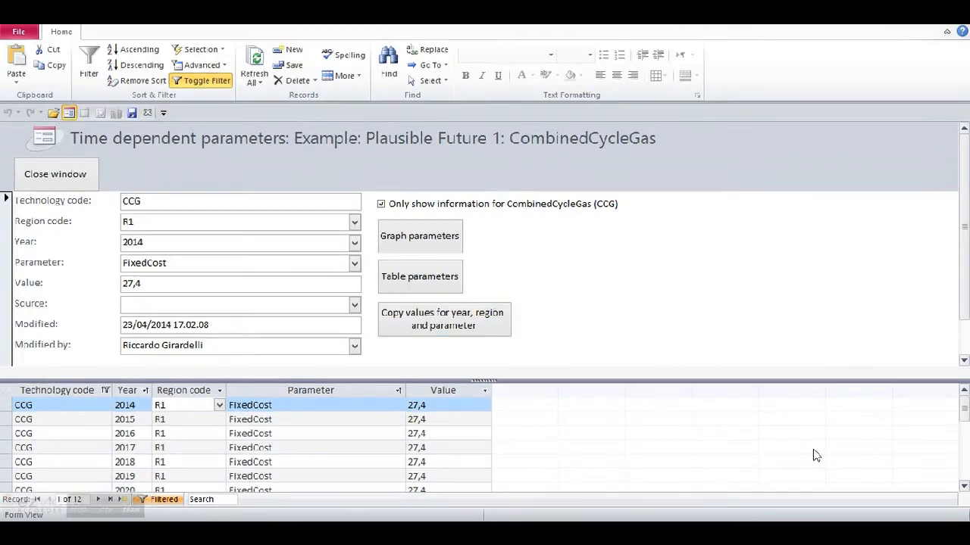
Start a mode dependent parameter record for CombinedCycleGas with technology code CCG, region R1 and year 2014.
{"action": "left_click", "coordinate": [54, 173]}
{"action": "left_click", "coordinate": [354, 175]}
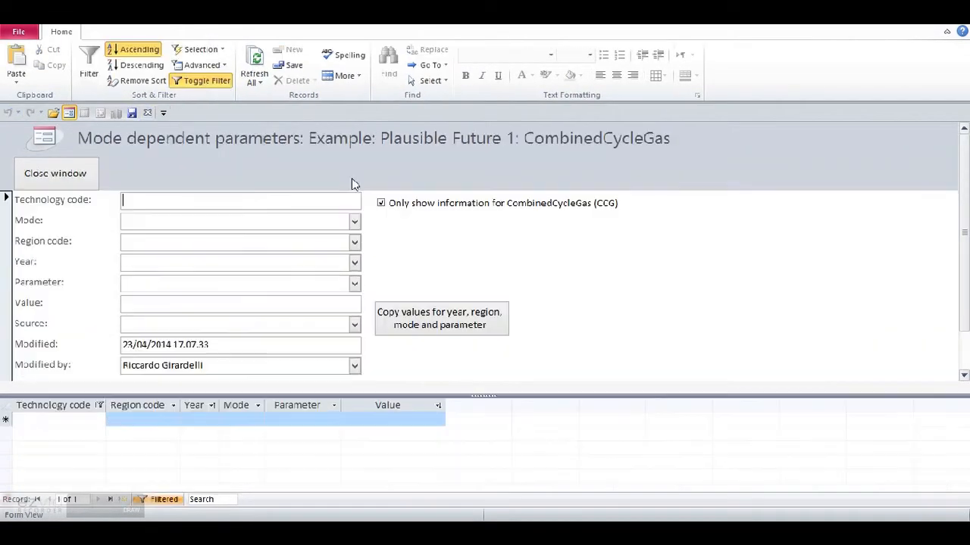
{"action": "left_click", "coordinate": [80, 418]}
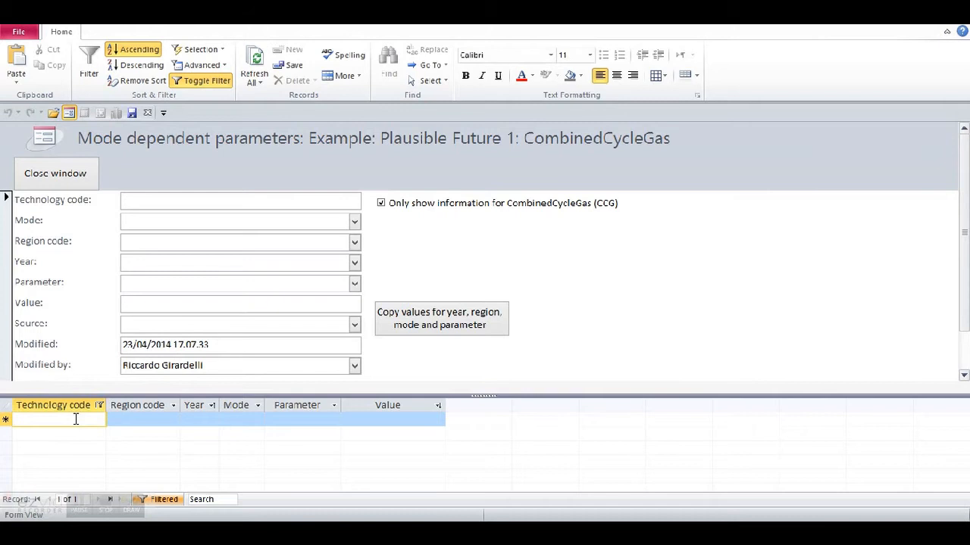
{"action": "type", "text": "cc"}
{"action": "left_click", "coordinate": [136, 420]}
{"action": "left_click", "coordinate": [175, 422]}
{"action": "left_click", "coordinate": [152, 434]}
{"action": "left_click", "coordinate": [203, 420]}
{"action": "left_click", "coordinate": [213, 420]}
{"action": "left_click", "coordinate": [209, 333]}
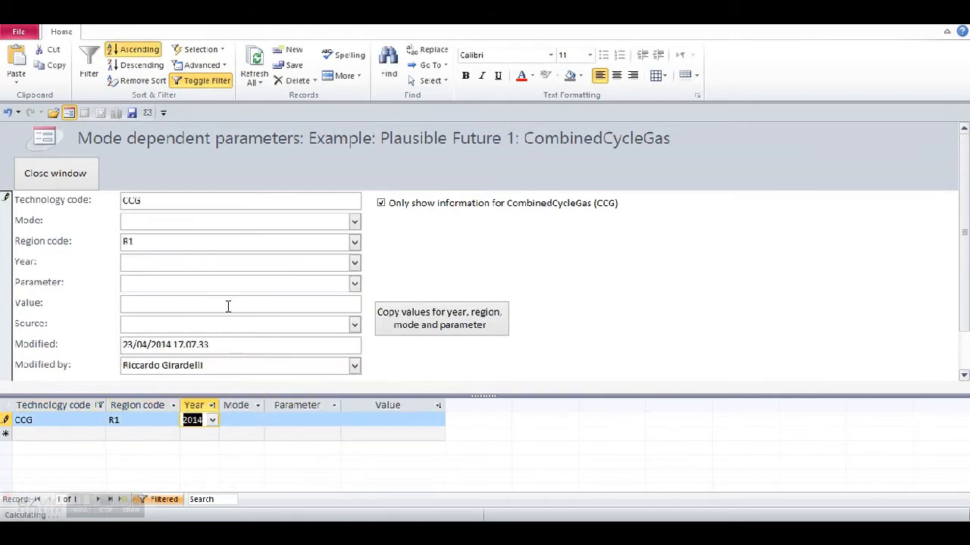
Complete the 2014 record with mode Default, parameter VariableCost and value 0,42608, copy it to the other years and close the form.
{"action": "left_click", "coordinate": [256, 420]}
{"action": "left_click", "coordinate": [257, 420]}
{"action": "left_click", "coordinate": [239, 433]}
{"action": "left_click", "coordinate": [318, 421]}
{"action": "left_click", "coordinate": [333, 421]}
{"action": "left_click", "coordinate": [296, 435]}
{"action": "left_click", "coordinate": [367, 421]}
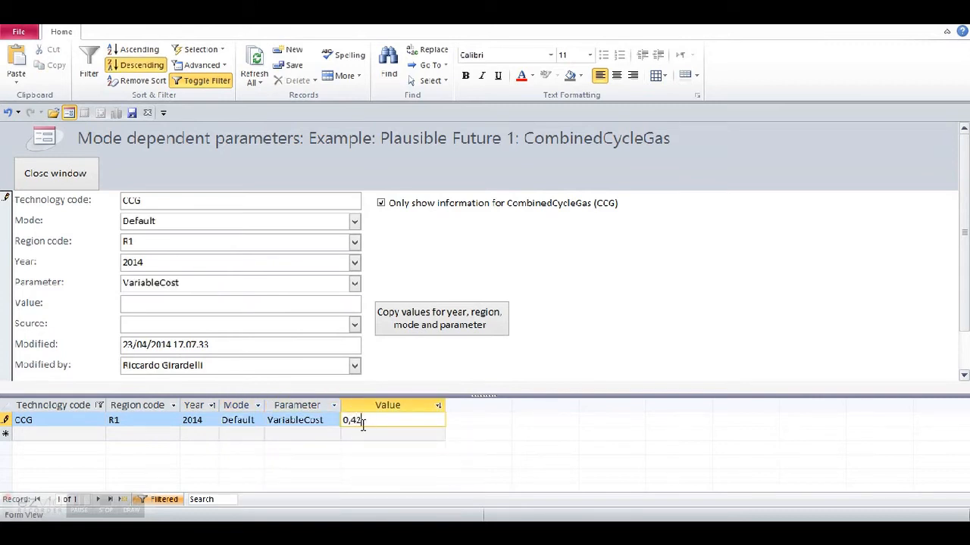
{"action": "type", "text": "0,42608"}
{"action": "left_click", "coordinate": [445, 318]}
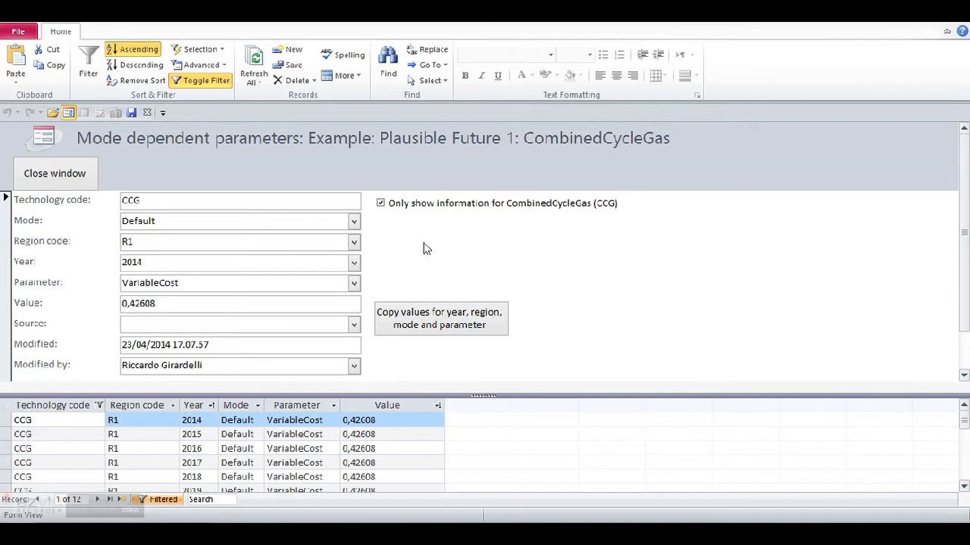
{"action": "left_click", "coordinate": [74, 173]}
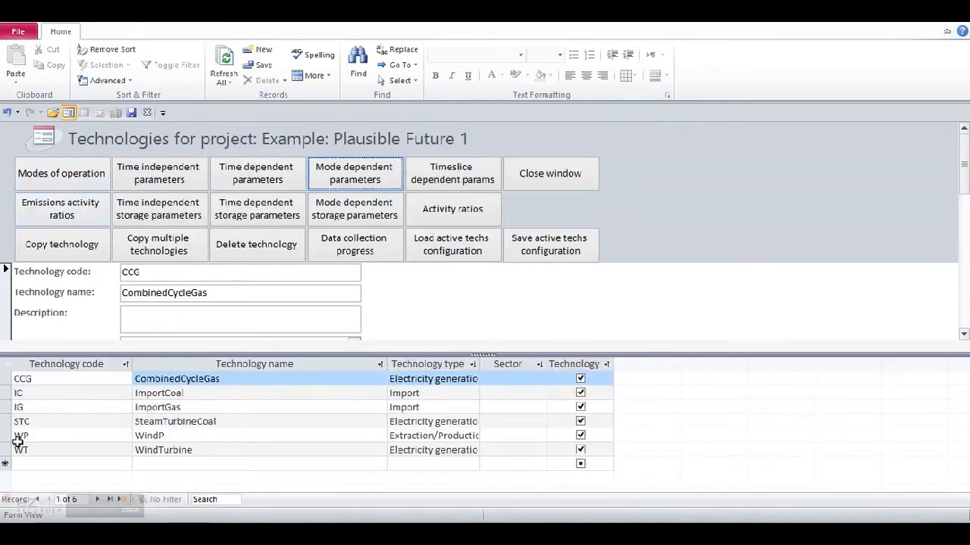
Open the timeslice dependent parameters of WindTurbine and check the parameter options for a new record.
{"action": "left_click", "coordinate": [409, 450]}
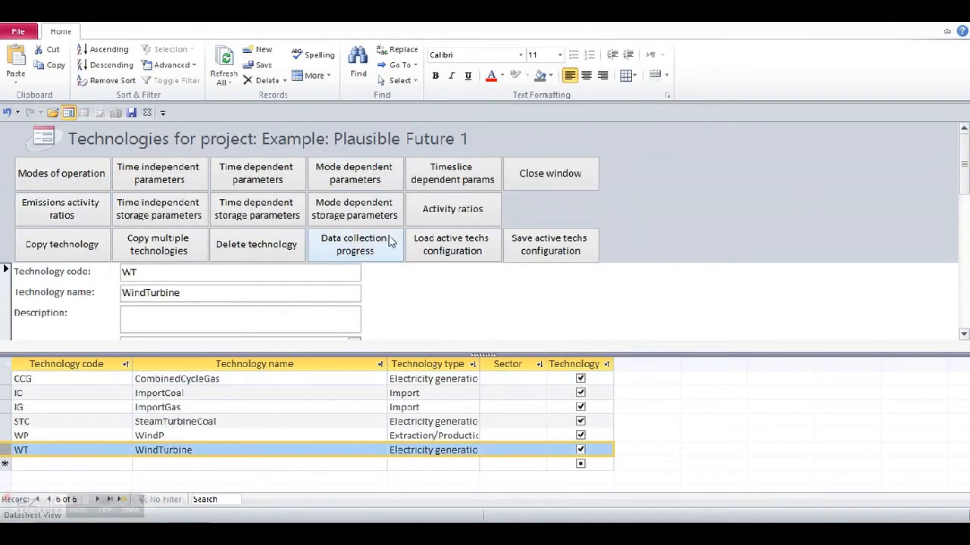
{"action": "left_click", "coordinate": [455, 174]}
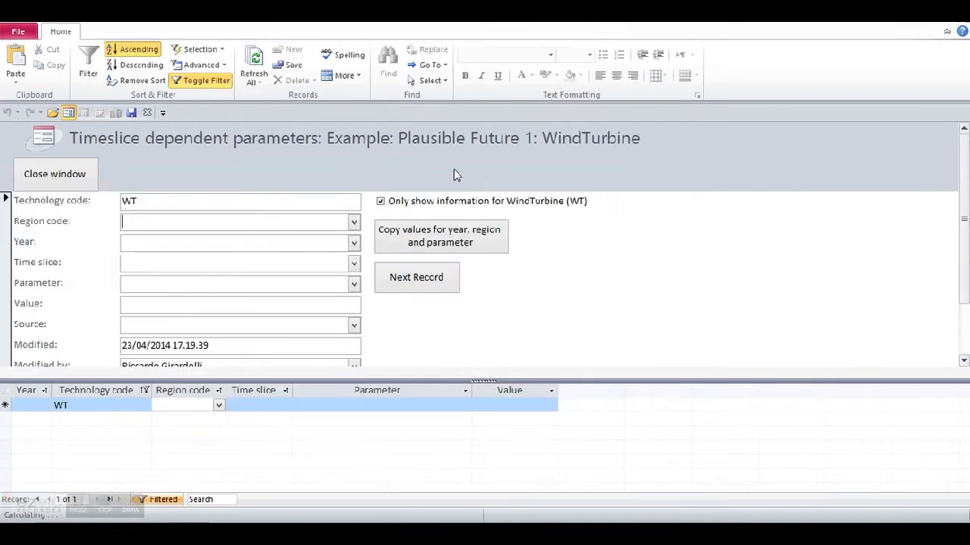
{"action": "left_click", "coordinate": [459, 407]}
{"action": "left_click", "coordinate": [465, 407]}
{"action": "left_click", "coordinate": [466, 406]}
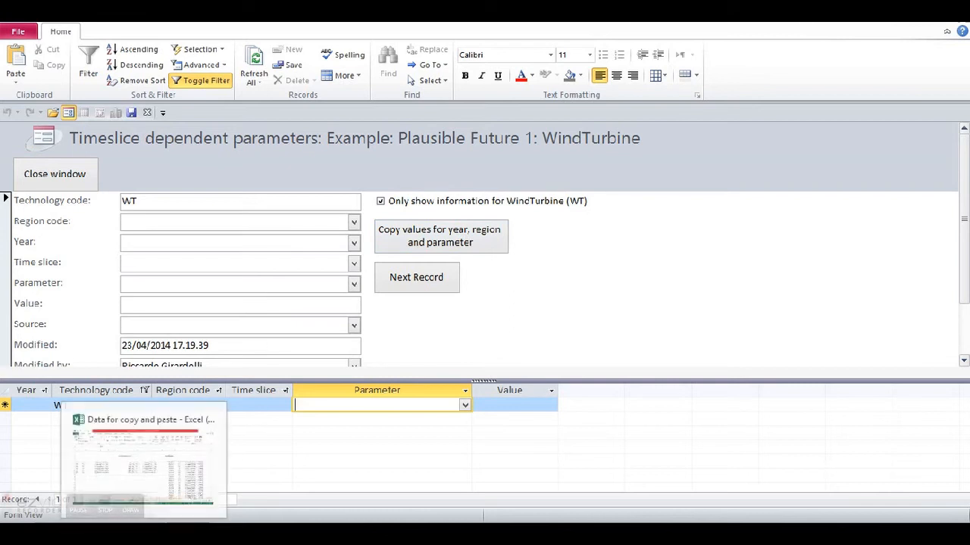
Switch to the Excel workbook Data for copy and paste and copy the WindTurbine CapacityFactor data from the Capacity Factor sheet.
{"action": "left_click", "coordinate": [144, 534]}
{"action": "left_click_drag", "start_coordinate": [965, 238], "coordinate": [964, 246]}
{"action": "right_click", "coordinate": [708, 317]}
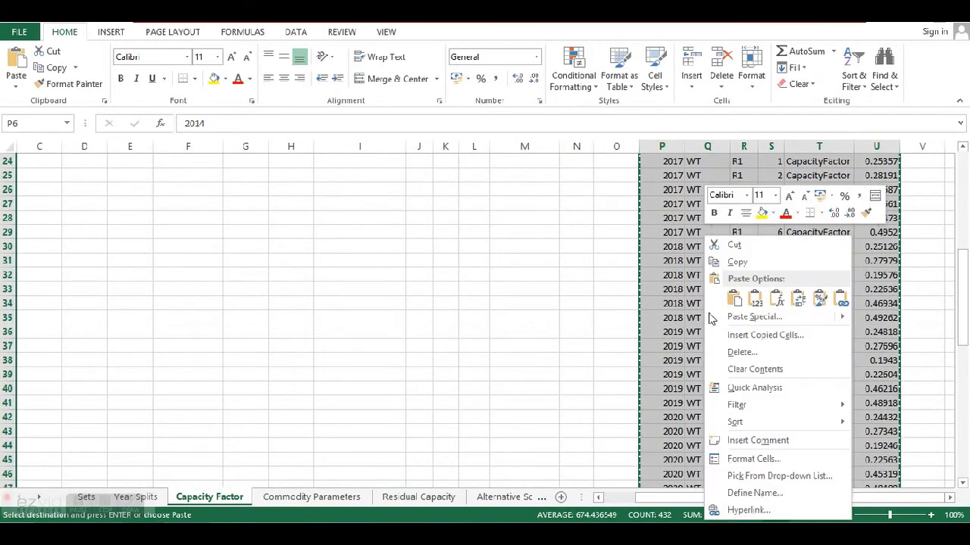
{"action": "left_click", "coordinate": [736, 261]}
{"action": "scroll", "coordinate": [737, 262], "scroll_direction": "up", "scroll_amount": 8}
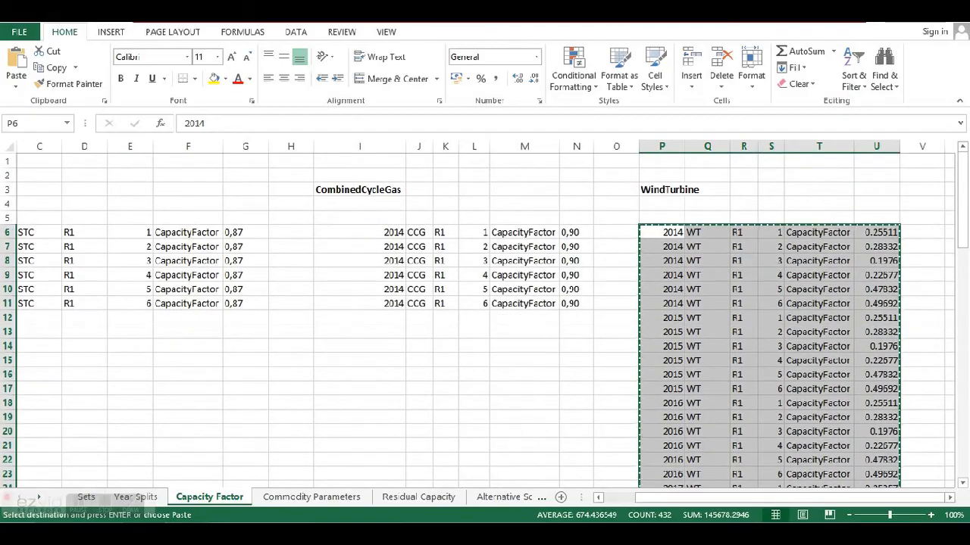
Return to the database and paste the copied CapacityFactor rows as new timeslice dependent records of WindTurbine.
{"action": "left_click", "coordinate": [64, 533]}
{"action": "left_click", "coordinate": [5, 406]}
{"action": "right_click", "coordinate": [5, 407]}
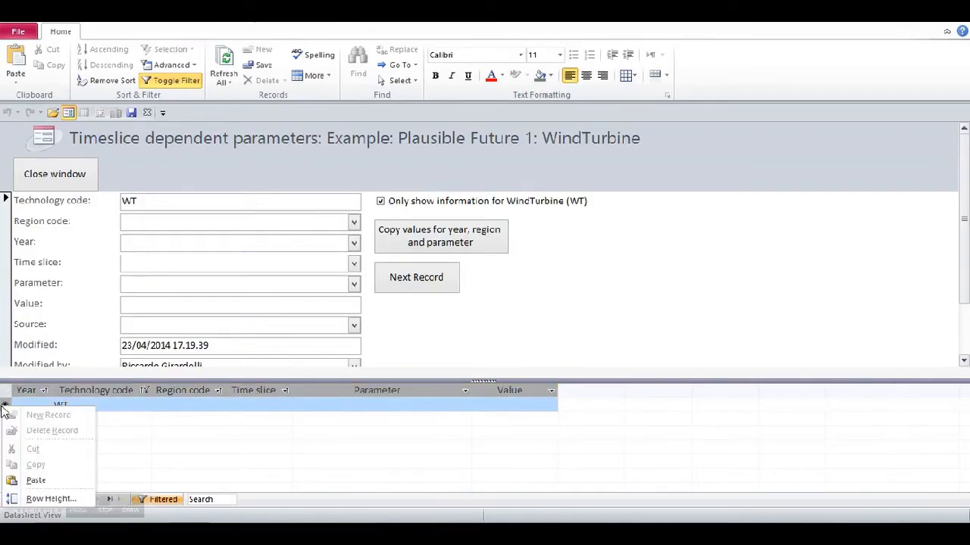
{"action": "left_click", "coordinate": [36, 482]}
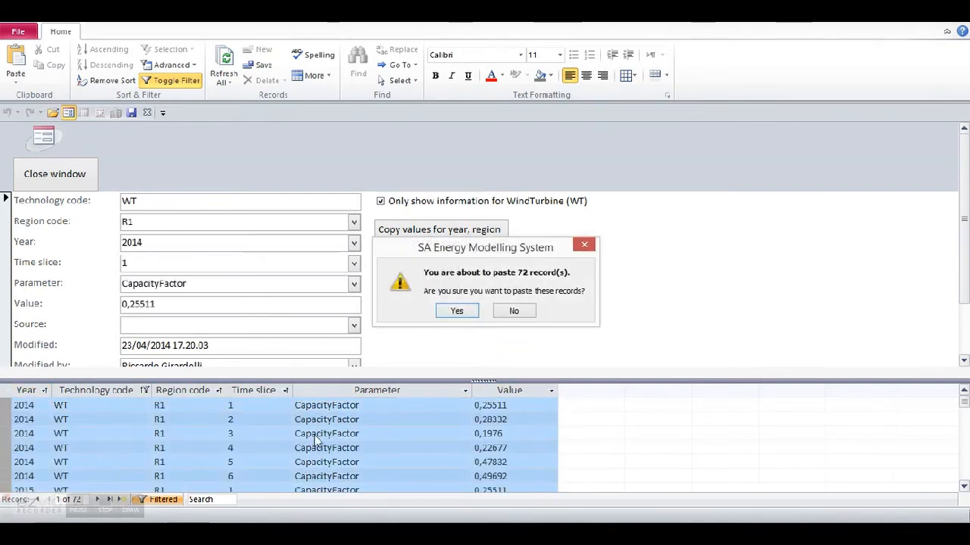
{"action": "left_click", "coordinate": [458, 311]}
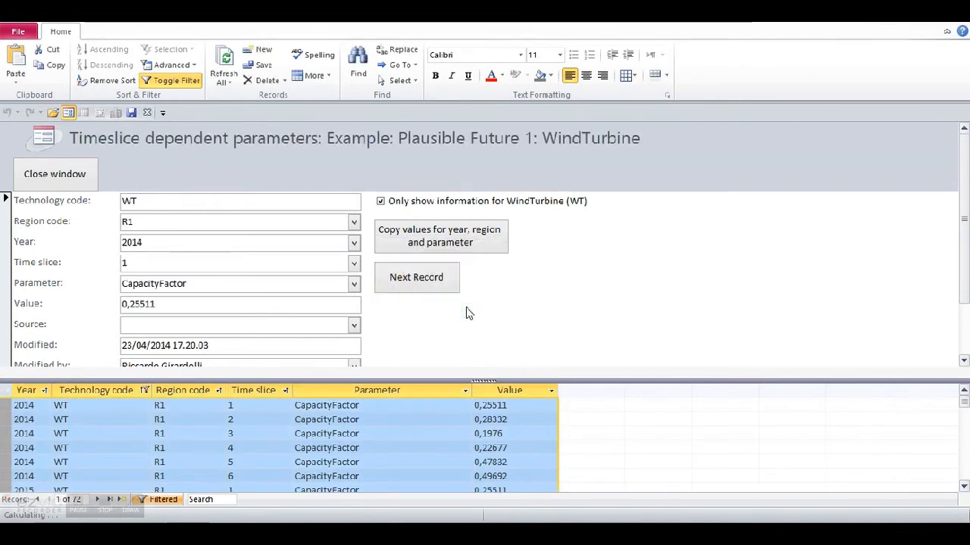
Review the pasted CapacityFactor records of WindTurbine, reopening the form once to check them, and close it.
{"action": "left_click", "coordinate": [3, 419]}
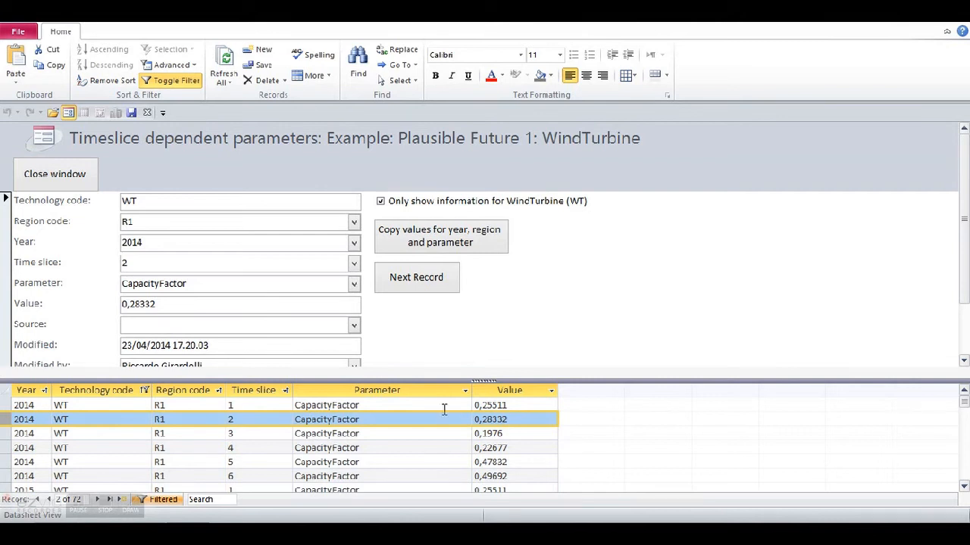
{"action": "left_click", "coordinate": [49, 176]}
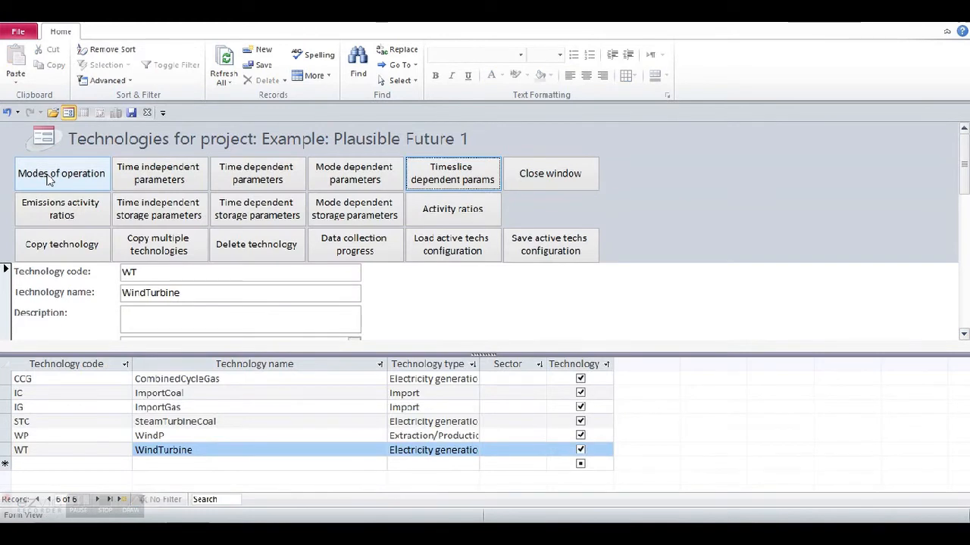
{"action": "left_click", "coordinate": [450, 179]}
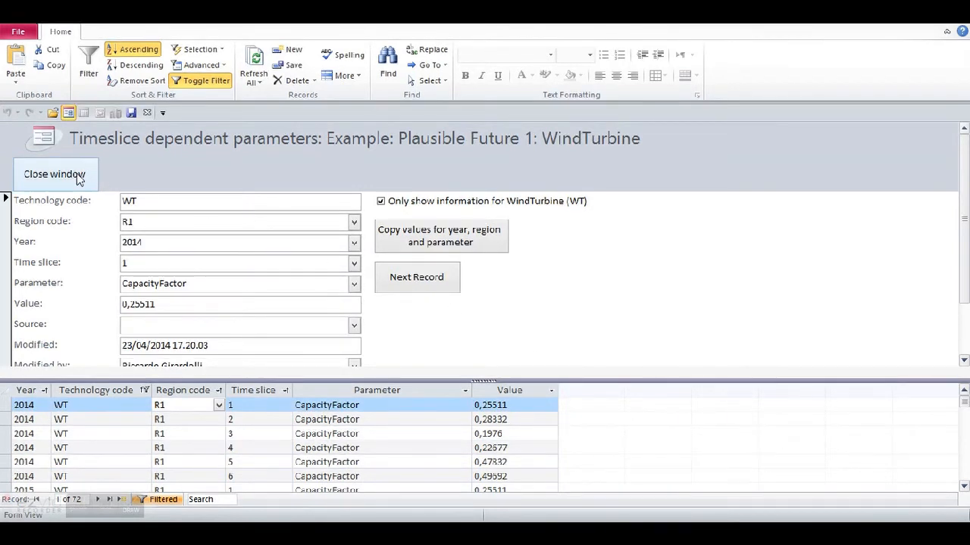
{"action": "left_click", "coordinate": [55, 174]}
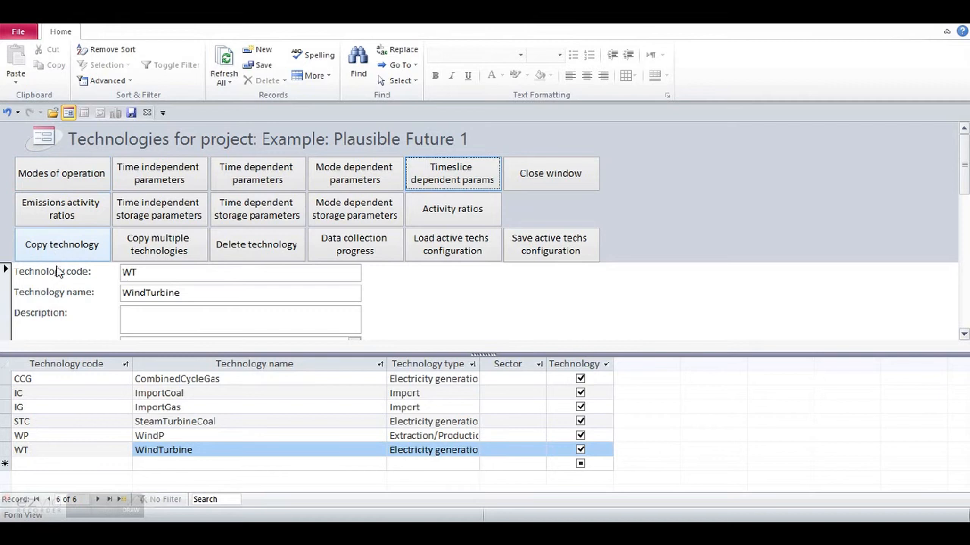
Start an activity ratio record for CombinedCycleGas with mode of operation Default, region R1 and year 2014.
{"action": "left_click", "coordinate": [5, 379]}
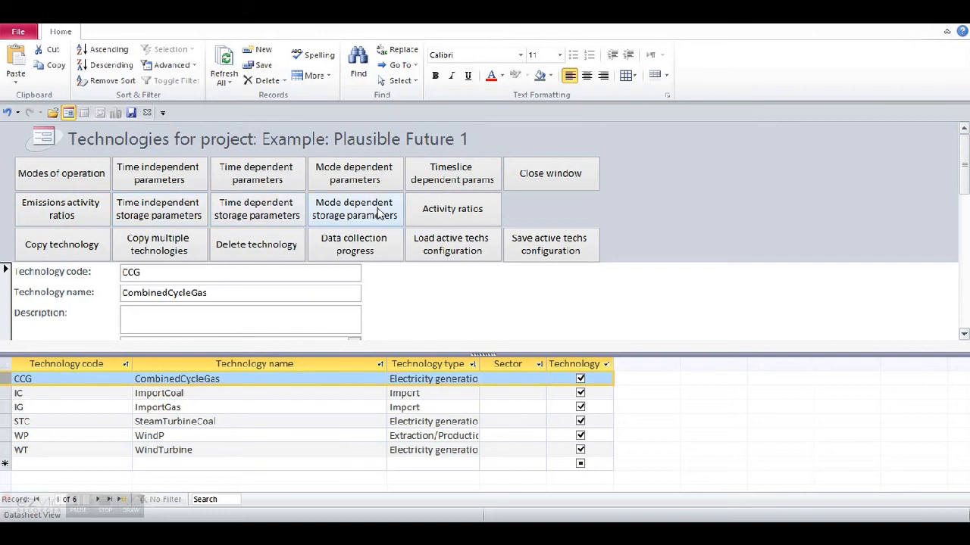
{"action": "left_click", "coordinate": [447, 215]}
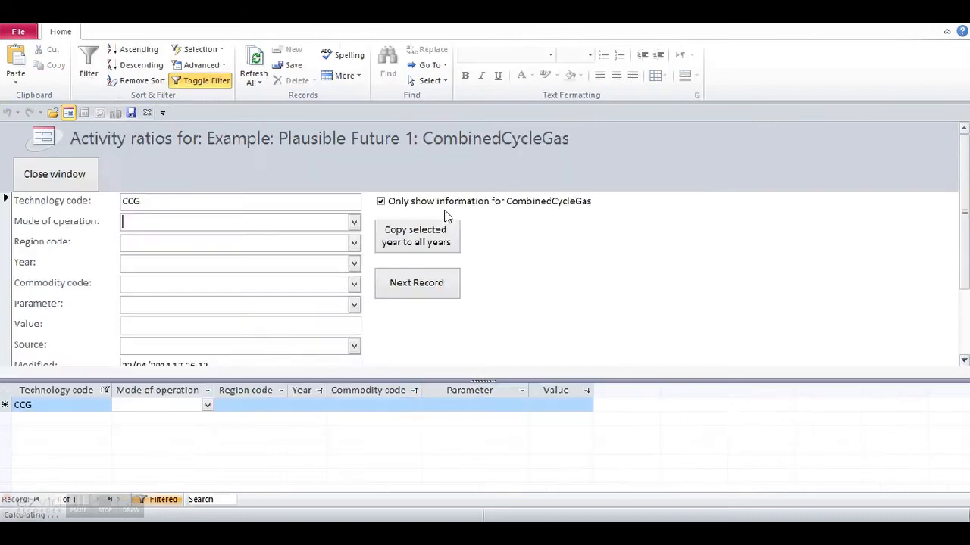
{"action": "left_click", "coordinate": [208, 405]}
{"action": "left_click", "coordinate": [174, 417]}
{"action": "left_click", "coordinate": [244, 402]}
{"action": "left_click", "coordinate": [281, 406]}
{"action": "left_click", "coordinate": [258, 418]}
{"action": "left_click", "coordinate": [307, 405]}
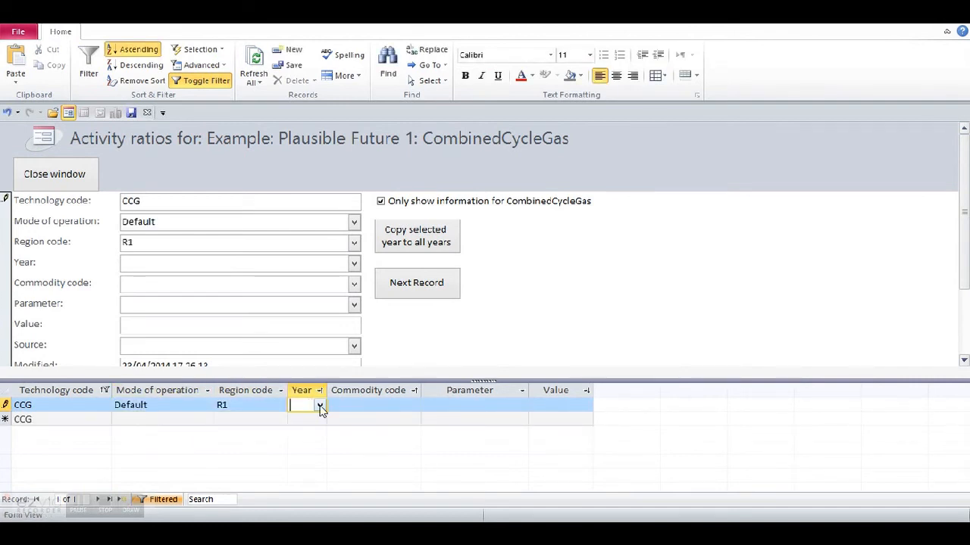
{"action": "left_click", "coordinate": [319, 406]}
{"action": "left_click", "coordinate": [337, 252]}
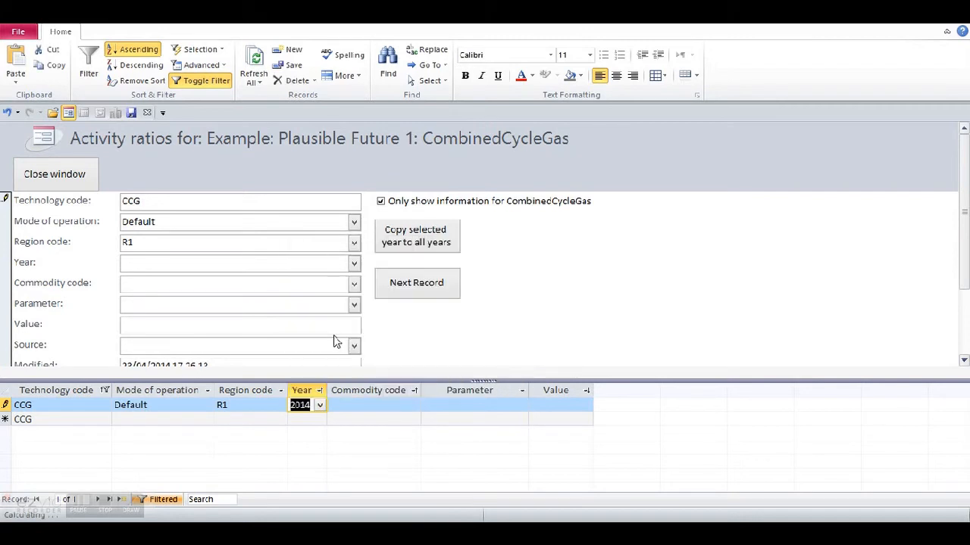
Complete the first activity ratio record with commodity Ng, parameter InputActivityRatio and value 1,81389.
{"action": "left_click", "coordinate": [403, 407]}
{"action": "left_click", "coordinate": [414, 406]}
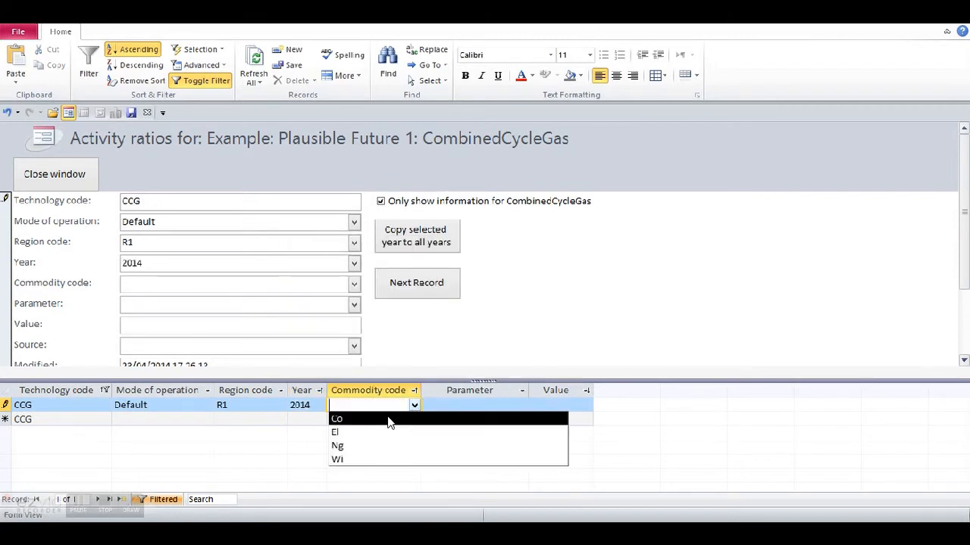
{"action": "left_click", "coordinate": [386, 447]}
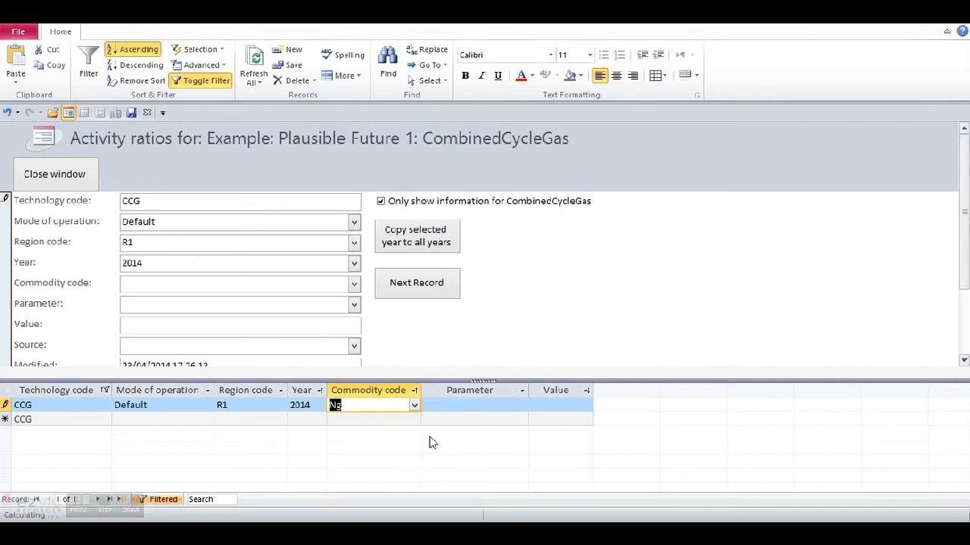
{"action": "left_click", "coordinate": [504, 406]}
{"action": "left_click", "coordinate": [547, 406]}
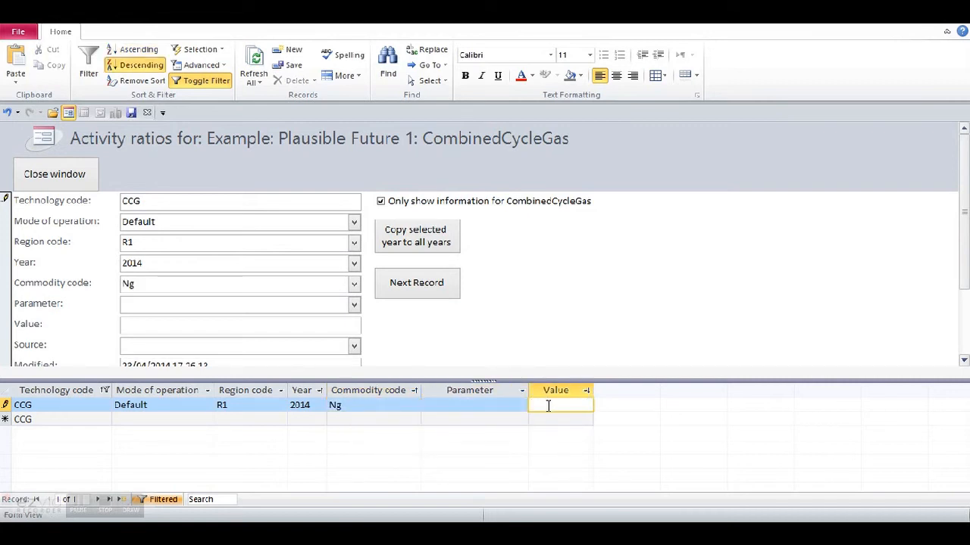
{"action": "type", "text": "1.81389"}
{"action": "left_click", "coordinate": [483, 405]}
{"action": "left_click", "coordinate": [522, 405]}
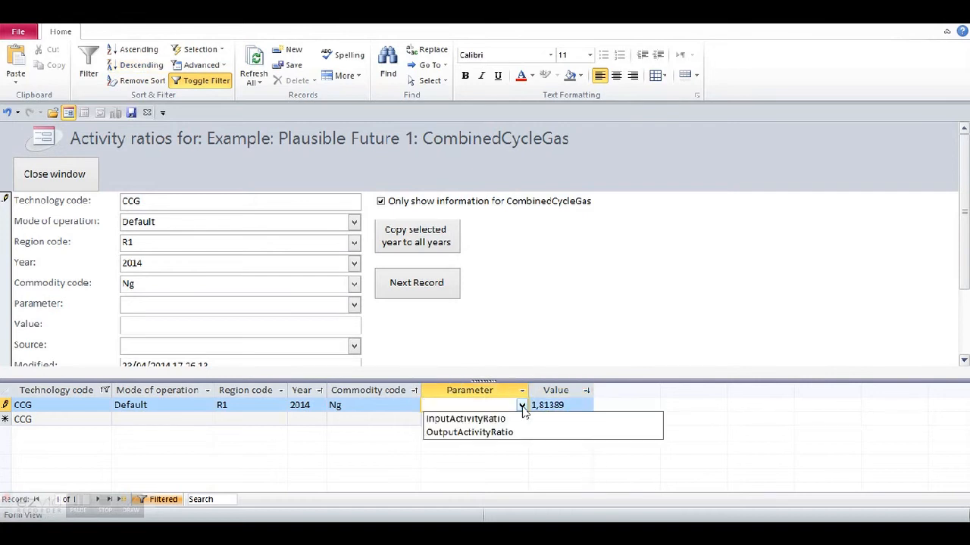
{"action": "left_click", "coordinate": [497, 419]}
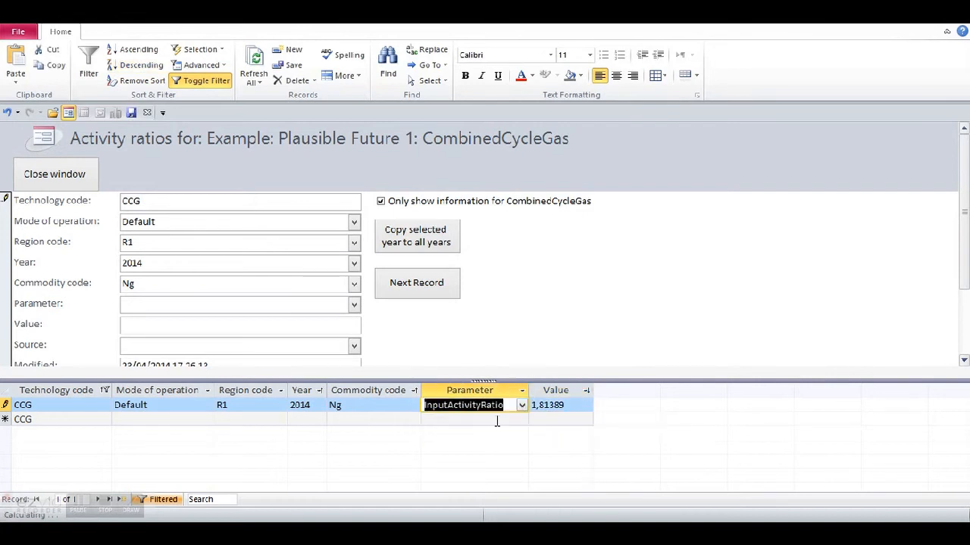
Start a second activity ratio record for CombinedCycleGas with mode of operation Default, region R1 and year 2014.
{"action": "left_click", "coordinate": [139, 421]}
{"action": "left_click", "coordinate": [206, 421]}
{"action": "left_click", "coordinate": [162, 431]}
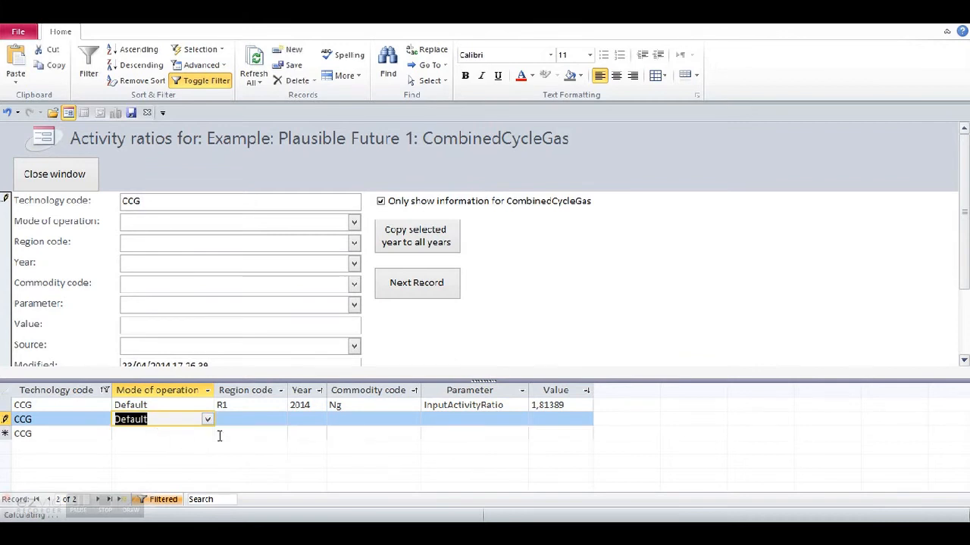
{"action": "left_click", "coordinate": [243, 420]}
{"action": "left_click", "coordinate": [280, 419]}
{"action": "left_click", "coordinate": [275, 431]}
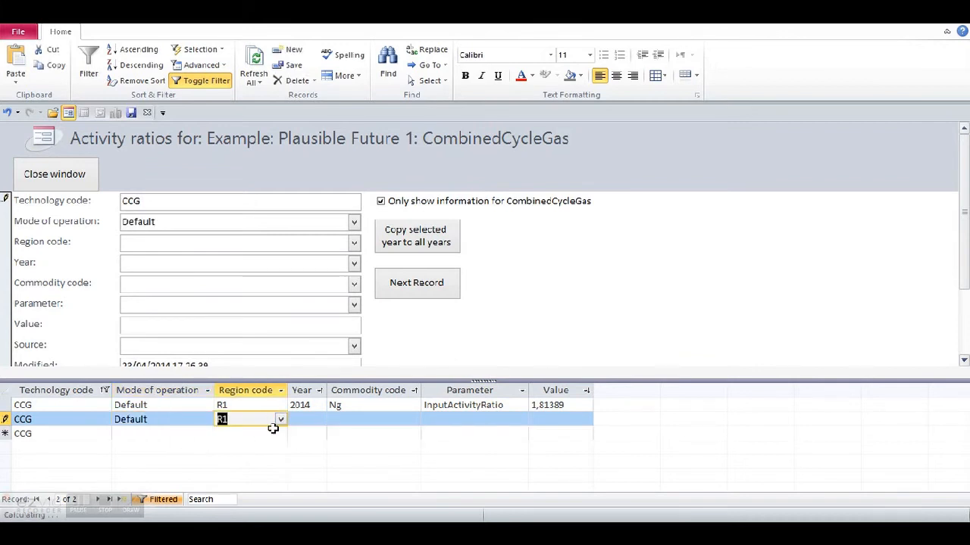
{"action": "left_click", "coordinate": [312, 420]}
{"action": "left_click", "coordinate": [319, 419]}
{"action": "left_click", "coordinate": [305, 257]}
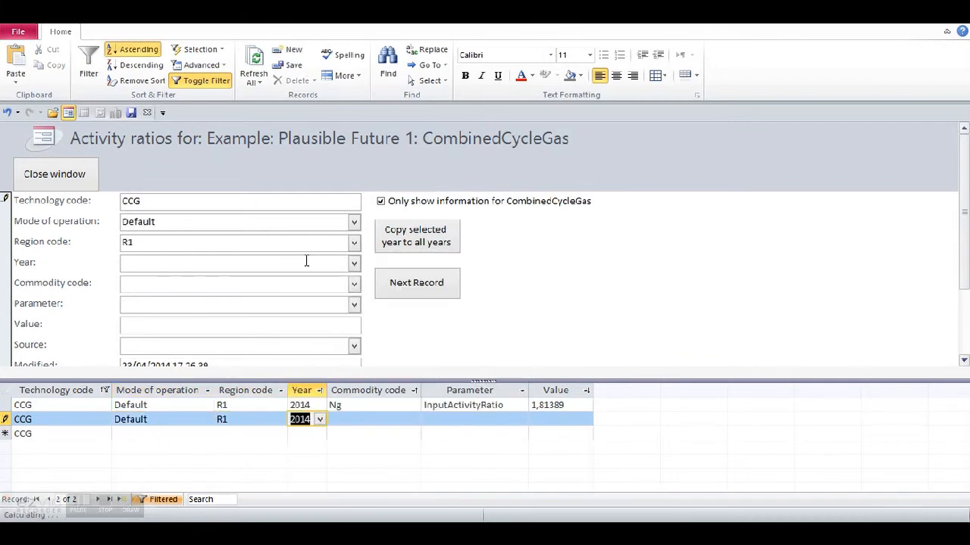
Complete the second record with commodity El, parameter OutputActivityRatio and value 1, copy the selected year to all years and close the form.
{"action": "left_click", "coordinate": [353, 419]}
{"action": "left_click", "coordinate": [414, 421]}
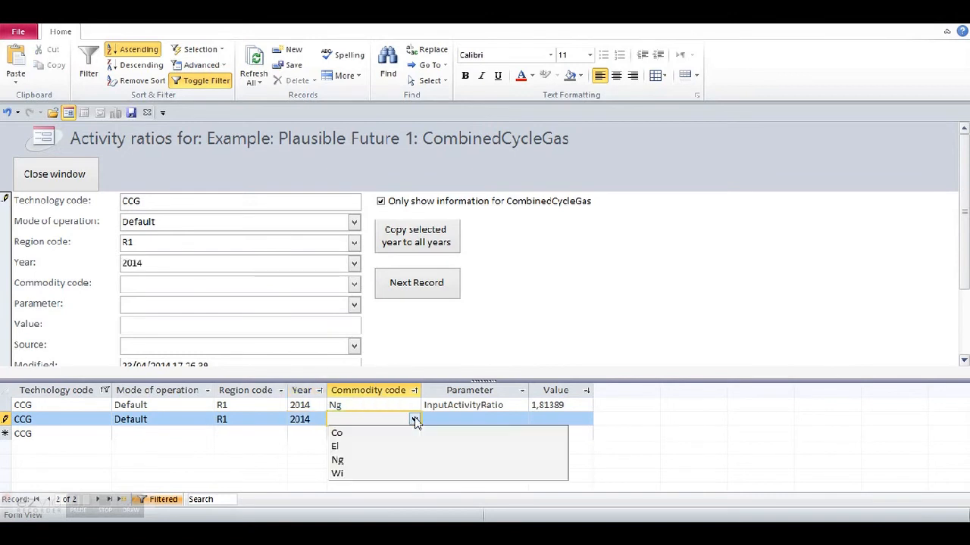
{"action": "left_click", "coordinate": [353, 449]}
{"action": "left_click", "coordinate": [464, 420]}
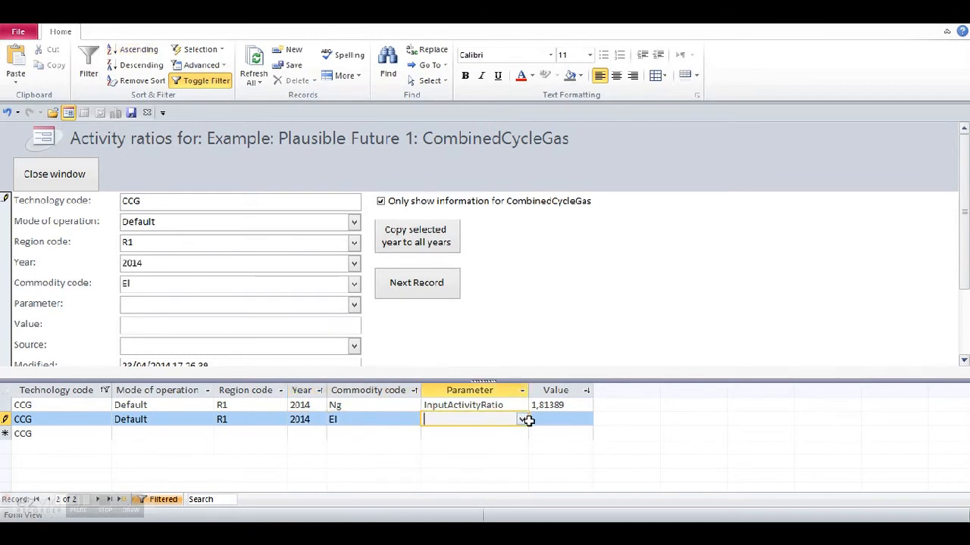
{"action": "left_click", "coordinate": [521, 419]}
{"action": "left_click", "coordinate": [477, 447]}
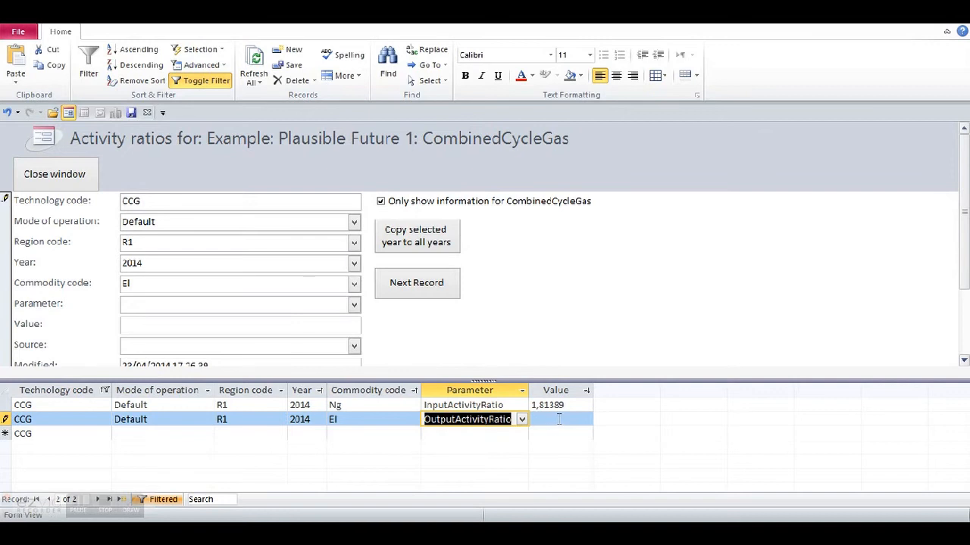
{"action": "left_click", "coordinate": [558, 419]}
{"action": "type", "text": "1"}
{"action": "left_click", "coordinate": [422, 243]}
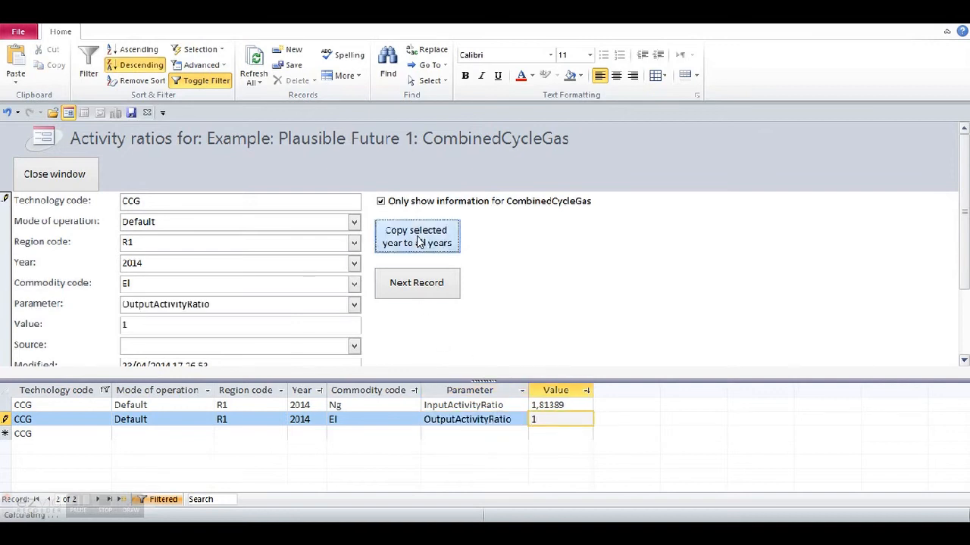
{"action": "left_click", "coordinate": [54, 173]}
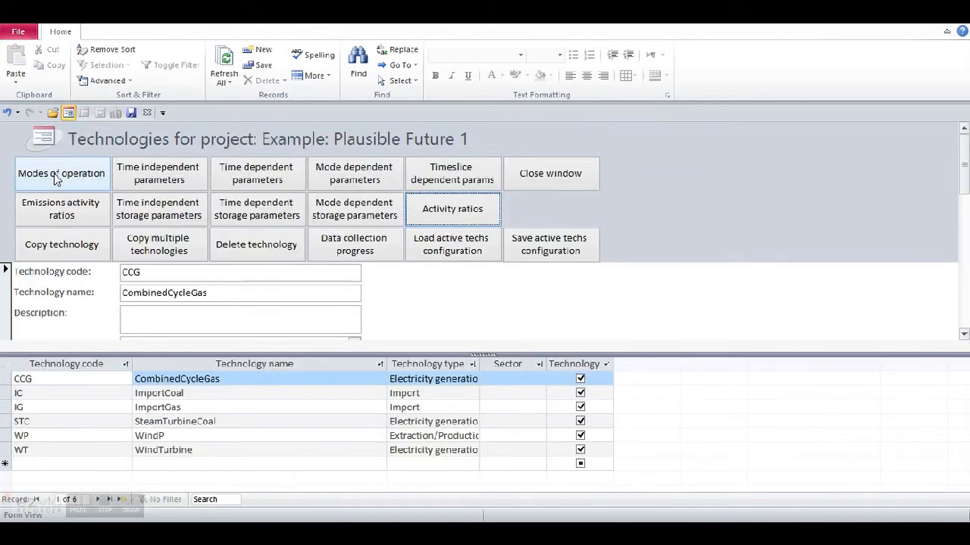
Leave the technologies form and open the commodity parameters of the Electricity commodity (El) in Plausible Future 1.
{"action": "left_click", "coordinate": [534, 176]}
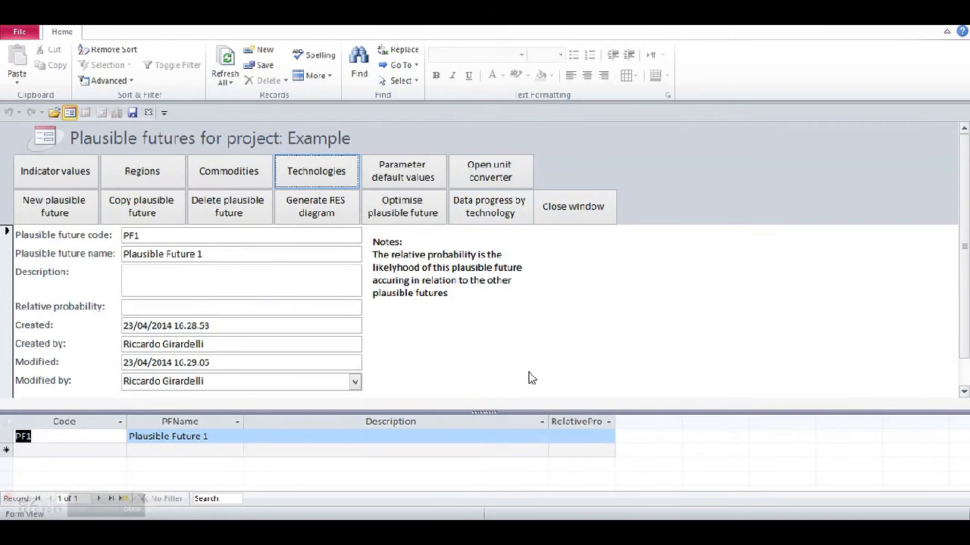
{"action": "left_click", "coordinate": [252, 174]}
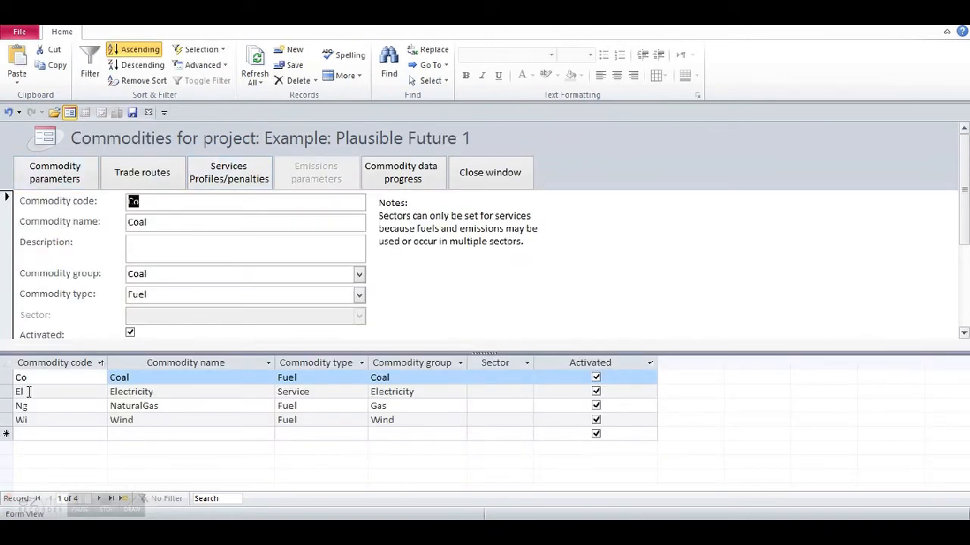
{"action": "left_click", "coordinate": [4, 392]}
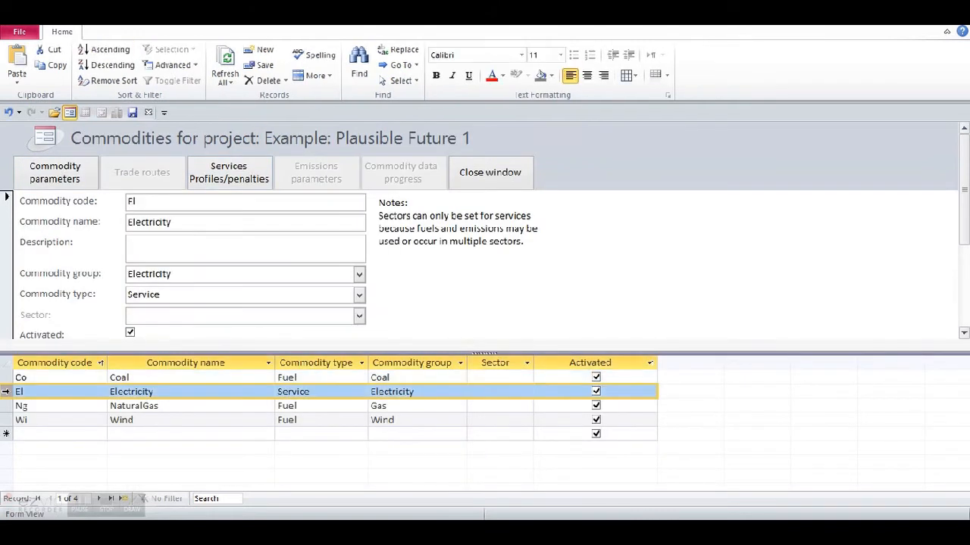
{"action": "left_click", "coordinate": [76, 180]}
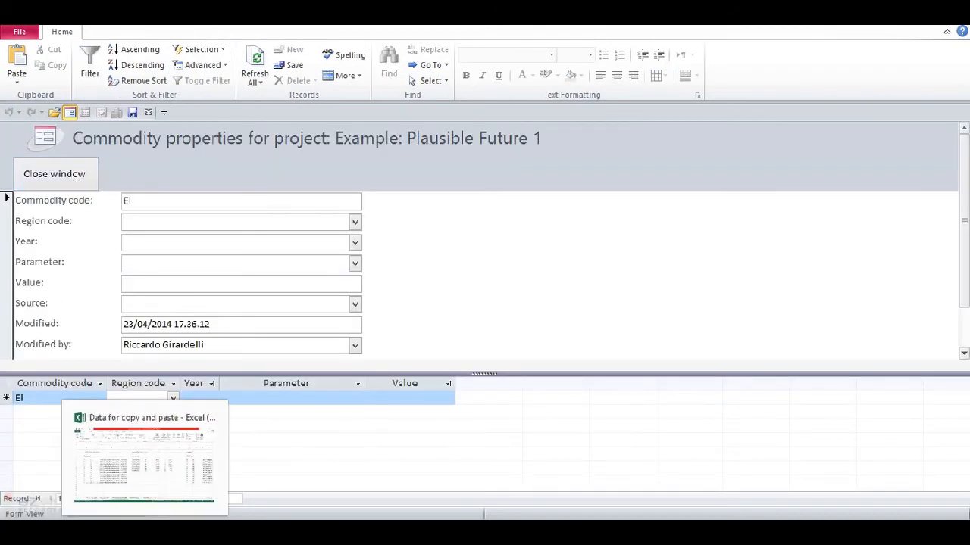
Switch to the Excel data workbook and copy the Electricity SpecifiedAnnualDemand rows for 2014 to 2025 (B6:F17).
{"action": "left_click", "coordinate": [144, 454]}
{"action": "right_click", "coordinate": [119, 317]}
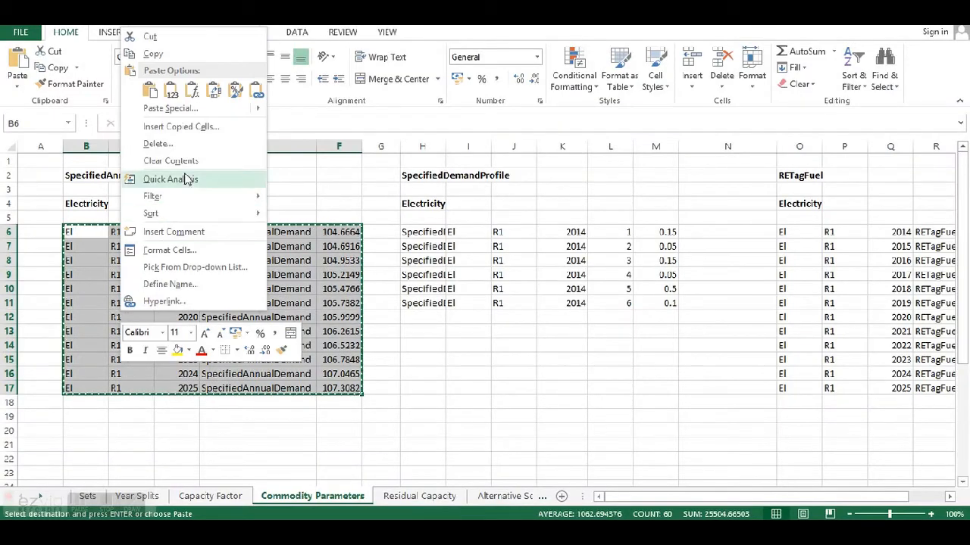
{"action": "left_click", "coordinate": [152, 53]}
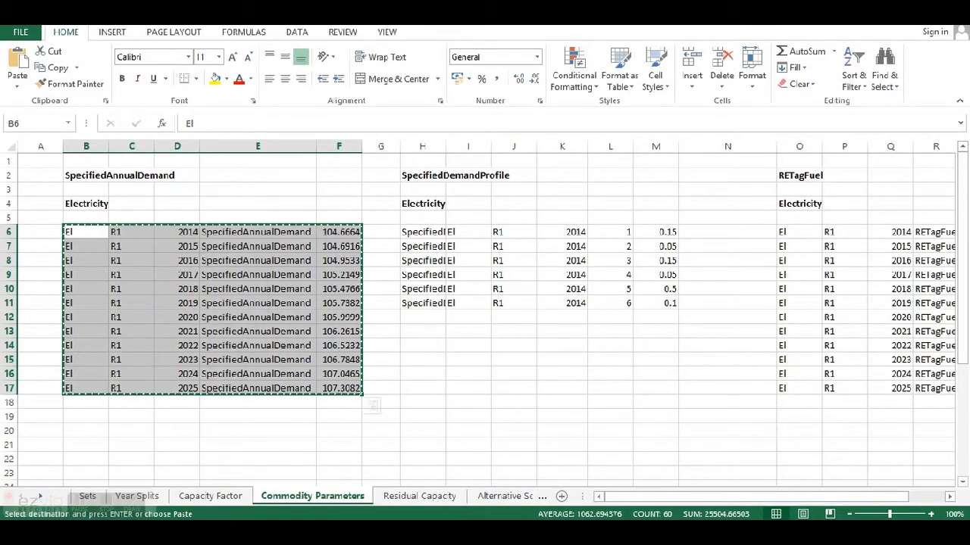
Return to the database, paste the copied SpecifiedAnnualDemand rows as new El commodity property records and close the form.
{"action": "left_click", "coordinate": [134, 532]}
{"action": "left_click", "coordinate": [5, 398]}
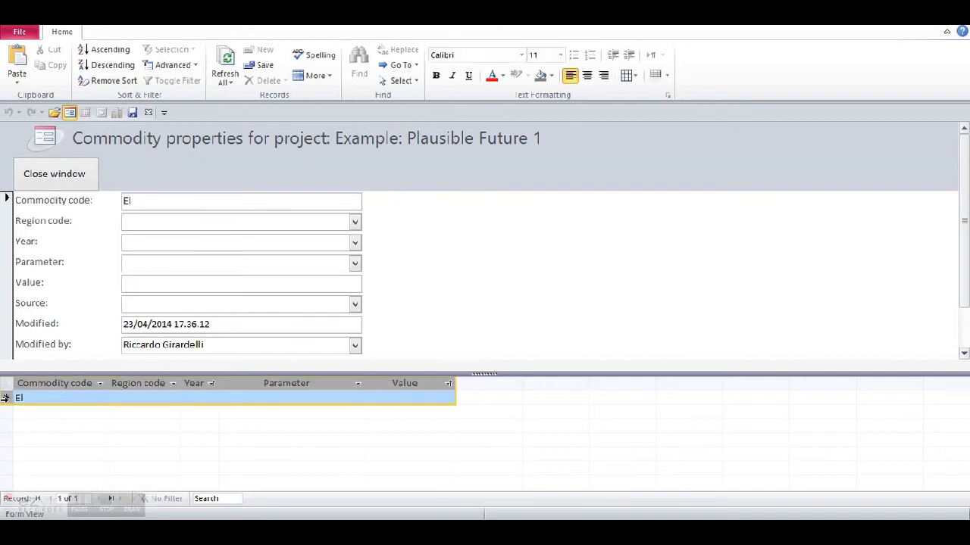
{"action": "right_click", "coordinate": [5, 400]}
{"action": "left_click", "coordinate": [65, 477]}
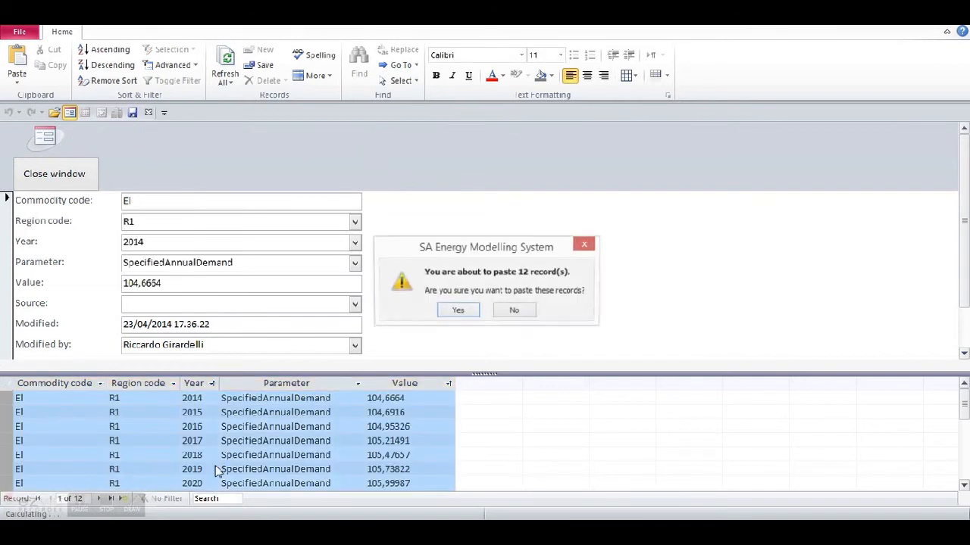
{"action": "left_click", "coordinate": [463, 312]}
{"action": "left_click", "coordinate": [45, 176]}
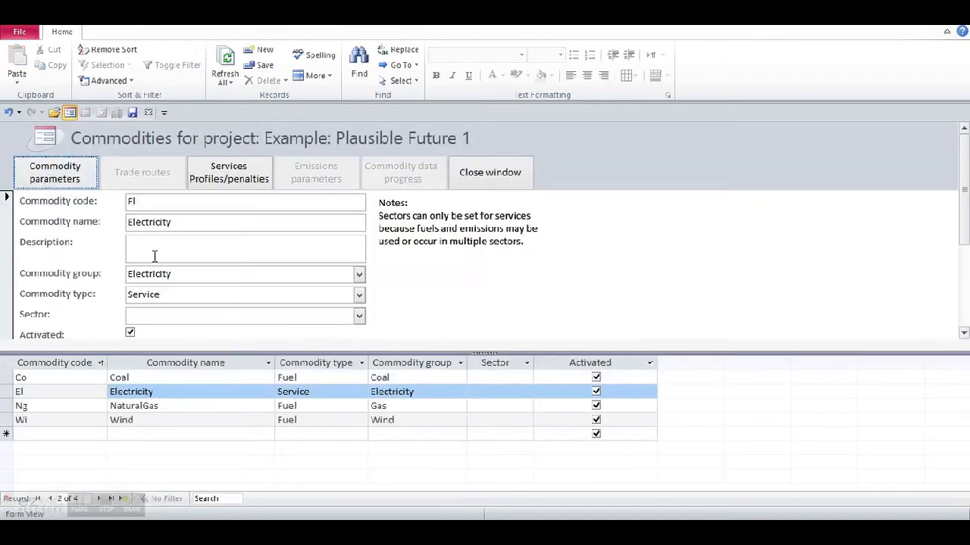
Open the Electricity service profile form, and copy the SpecifiedDemandProfile rows (H6:M11) from the Excel workbook.
{"action": "left_click", "coordinate": [239, 174]}
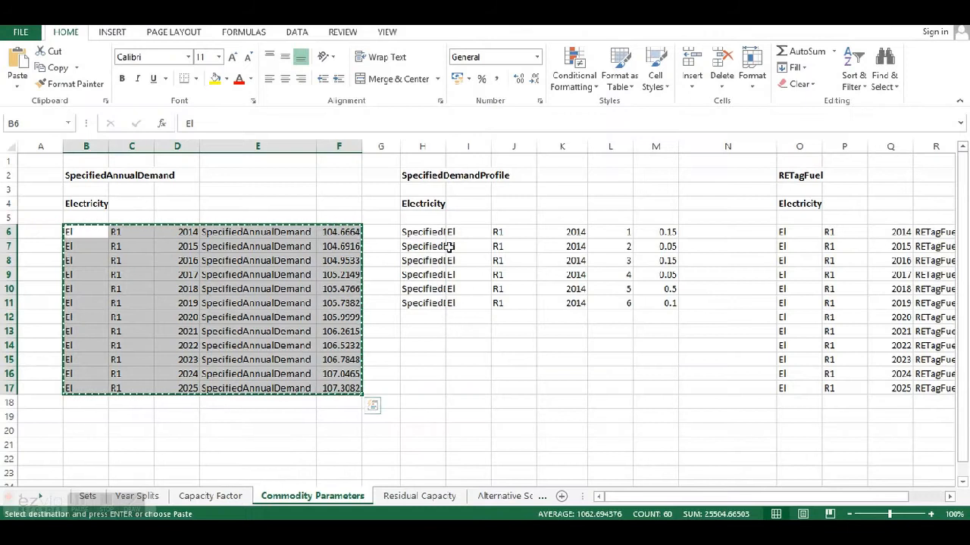
{"action": "left_click_drag", "start_coordinate": [424, 232], "coordinate": [656, 303]}
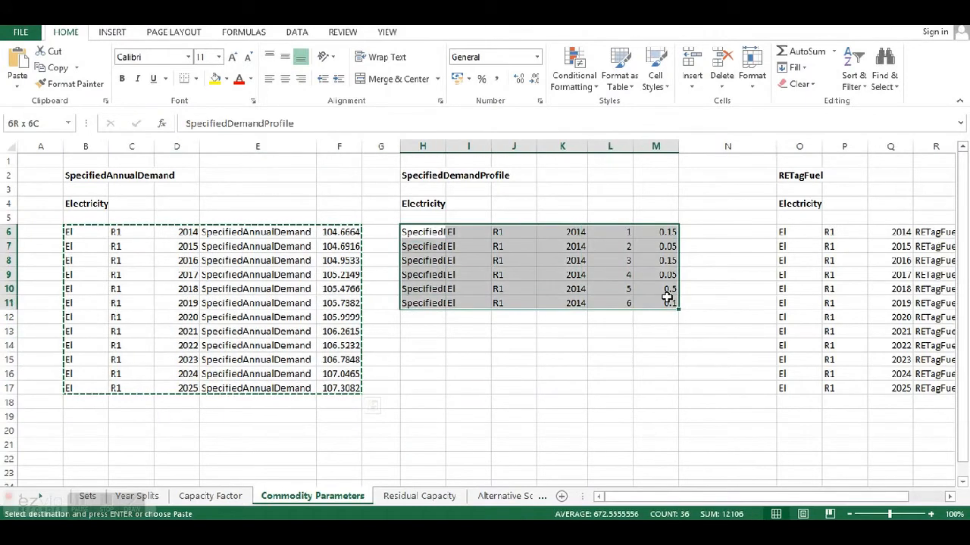
{"action": "right_click", "coordinate": [506, 265]}
{"action": "left_click", "coordinate": [540, 263]}
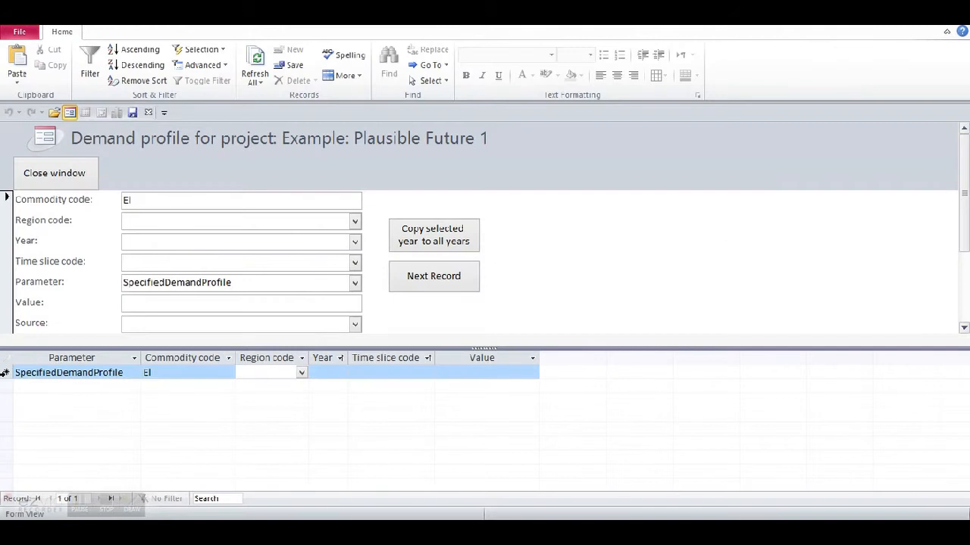
Paste the copied SpecifiedDemandProfile rows as new 2014 demand profile records for commodity El.
{"action": "left_click", "coordinate": [5, 372]}
{"action": "right_click", "coordinate": [4, 373]}
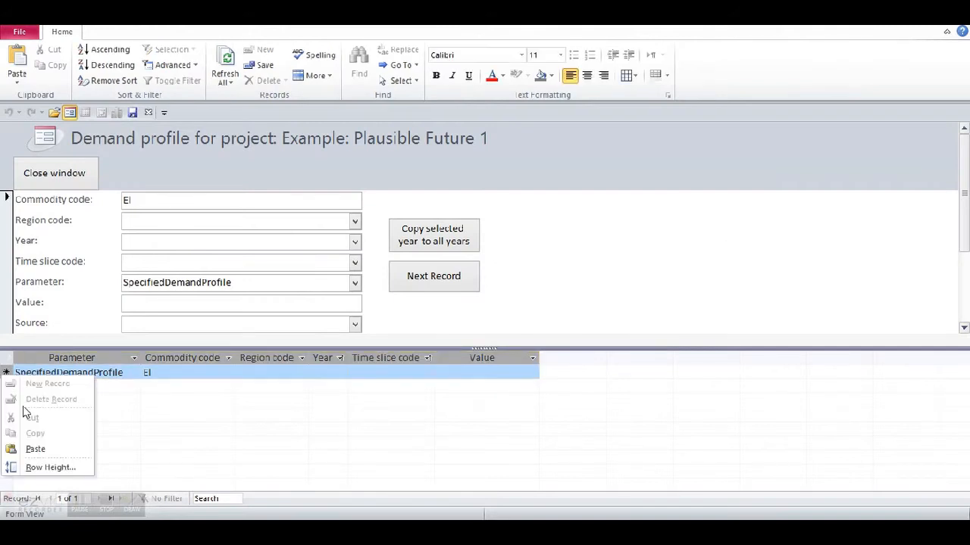
{"action": "left_click", "coordinate": [40, 449]}
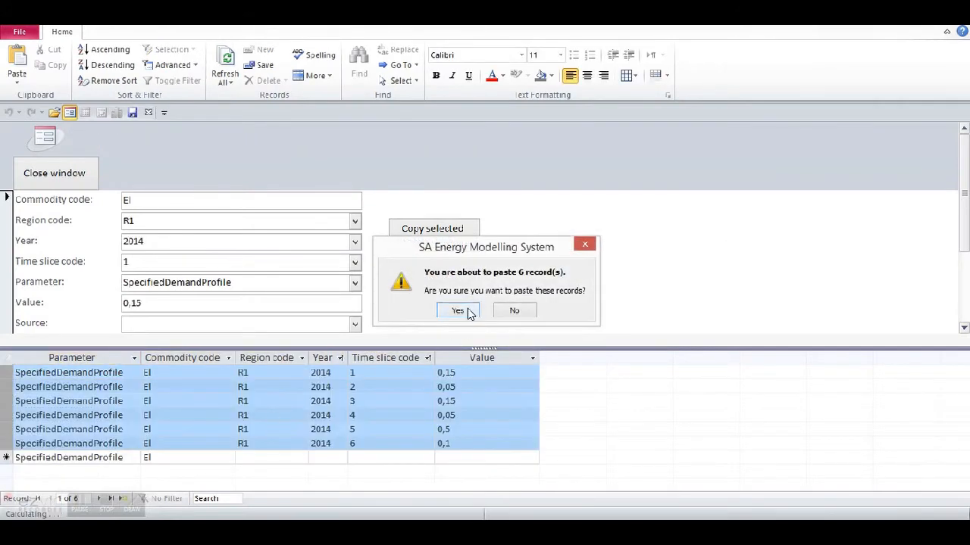
{"action": "left_click", "coordinate": [464, 308]}
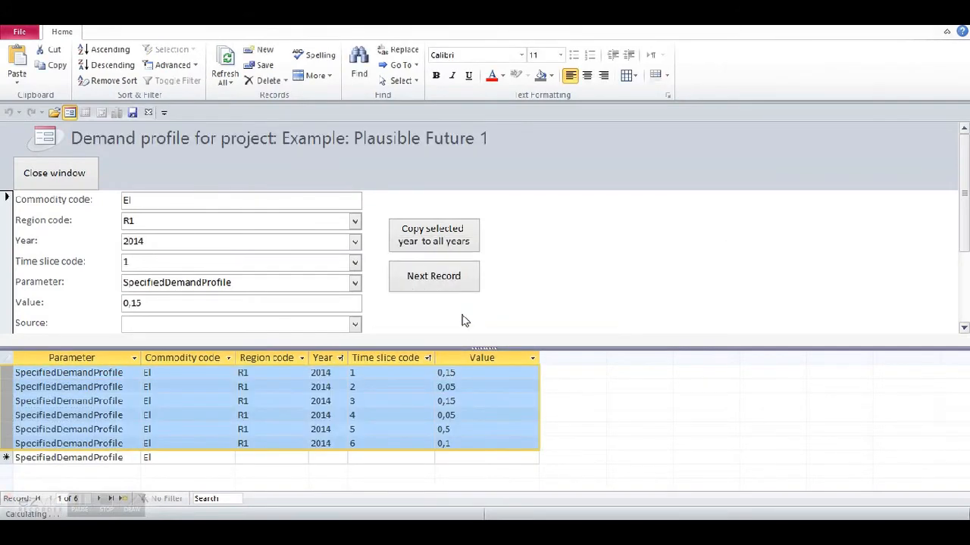
Copy the 2014 demand profile to all years and close the demand profile and commodities forms.
{"action": "left_click", "coordinate": [441, 241]}
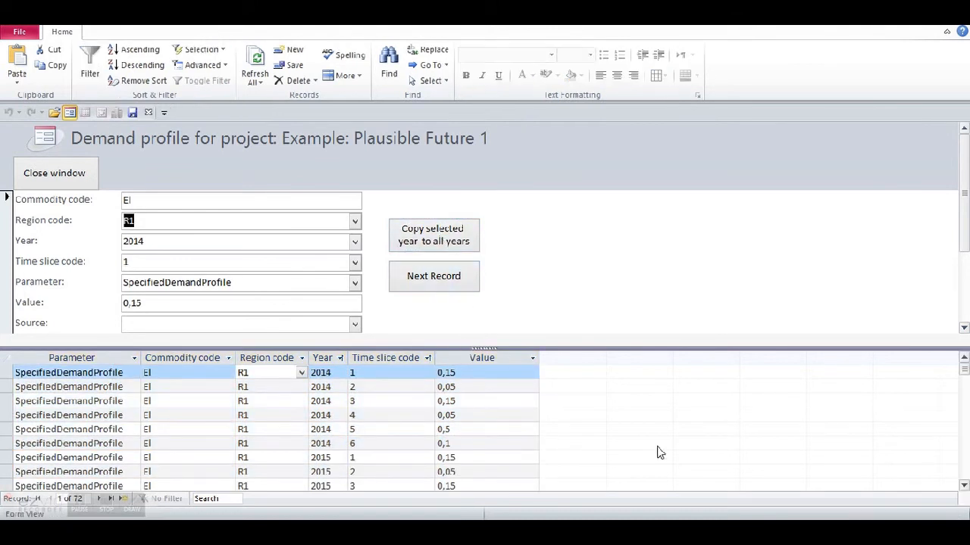
{"action": "left_click_drag", "start_coordinate": [964, 371], "coordinate": [964, 392]}
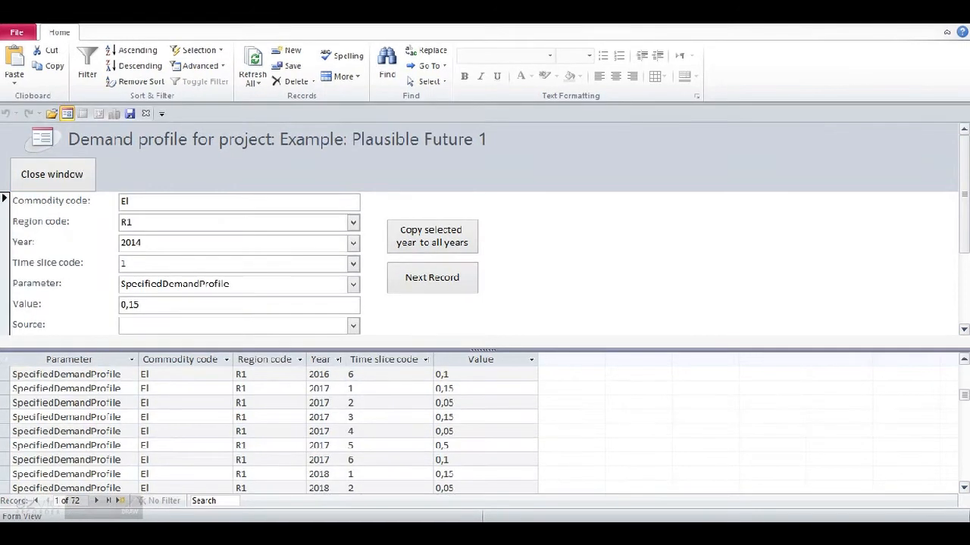
{"action": "left_click", "coordinate": [65, 182]}
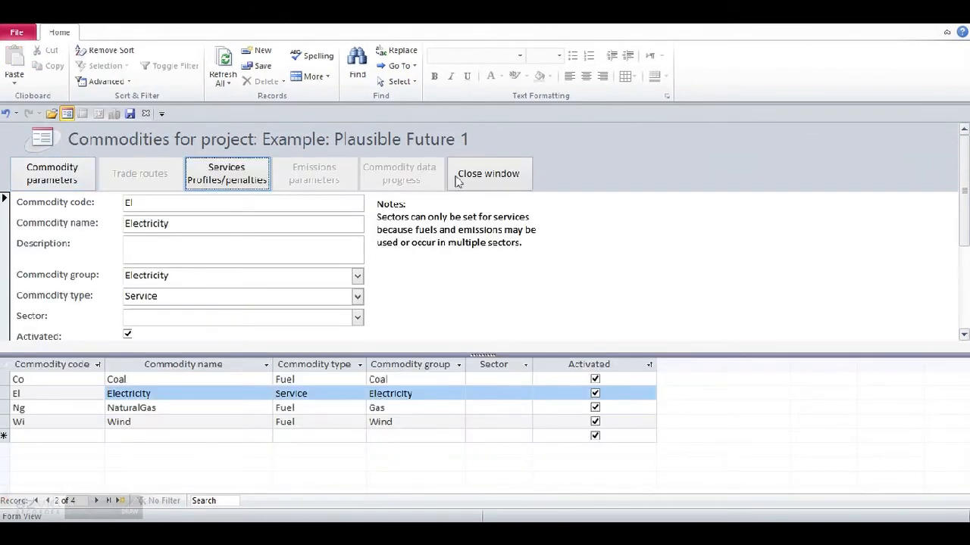
{"action": "left_click", "coordinate": [457, 179]}
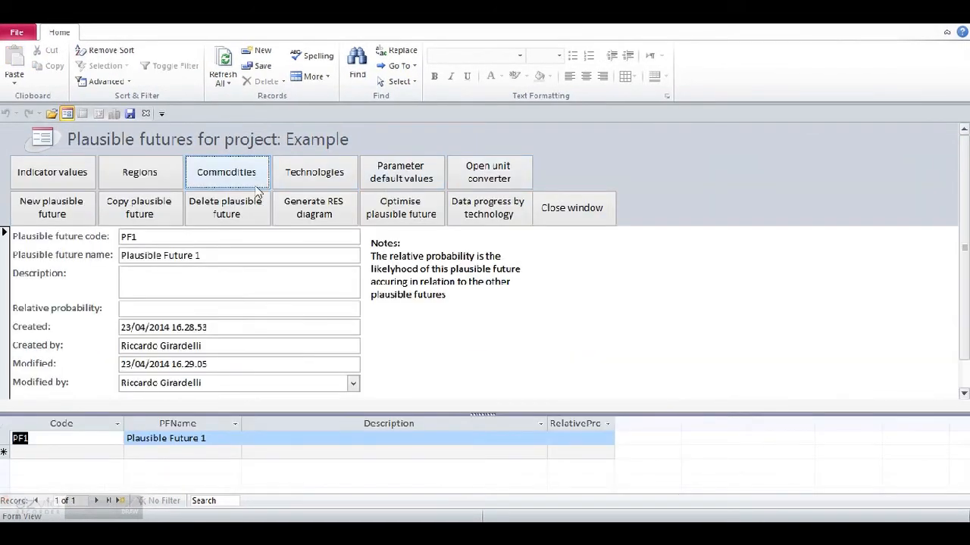
Examine which parameters can be chosen in the regional parameters form of region R1, leaving the record empty.
{"action": "left_click", "coordinate": [140, 173]}
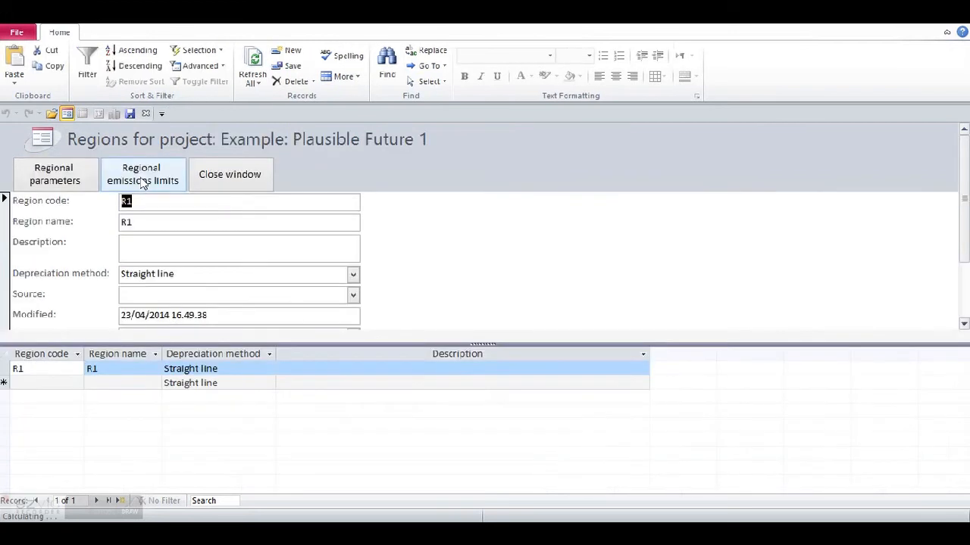
{"action": "left_click", "coordinate": [62, 175]}
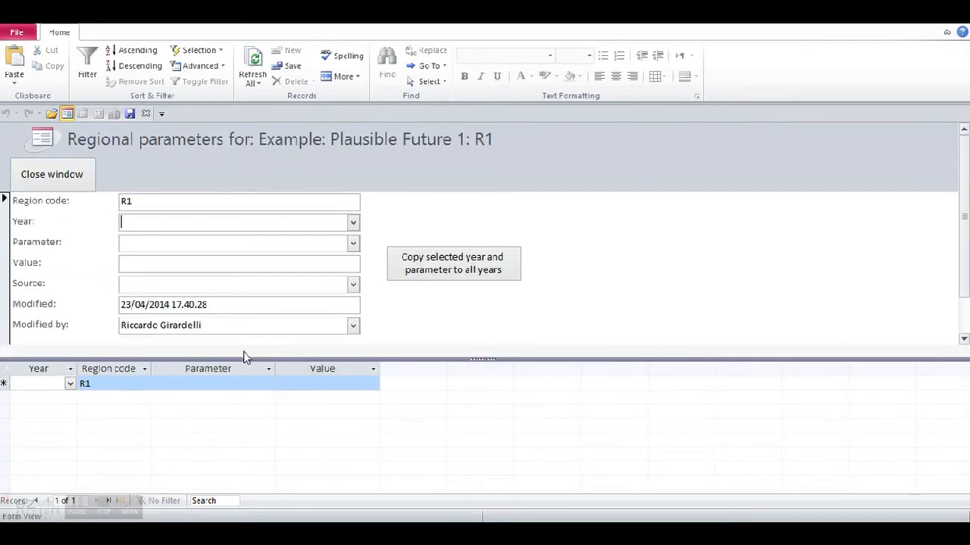
{"action": "left_click", "coordinate": [232, 383]}
{"action": "left_click", "coordinate": [268, 384]}
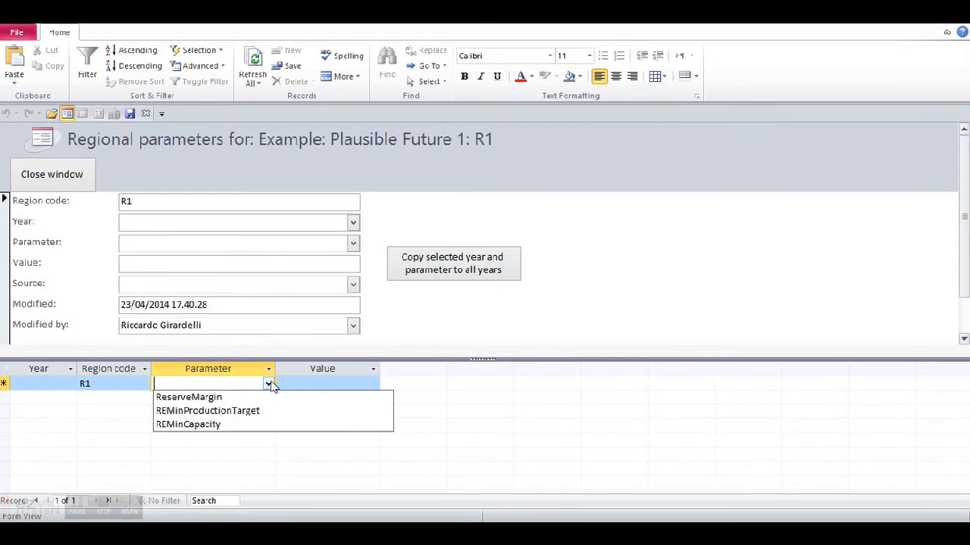
{"action": "left_click", "coordinate": [271, 386]}
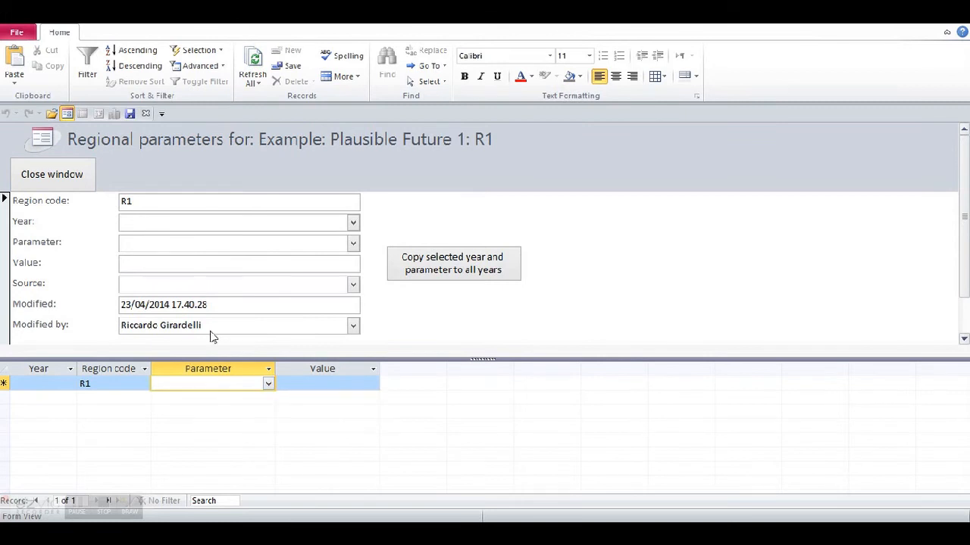
{"action": "left_click", "coordinate": [64, 183]}
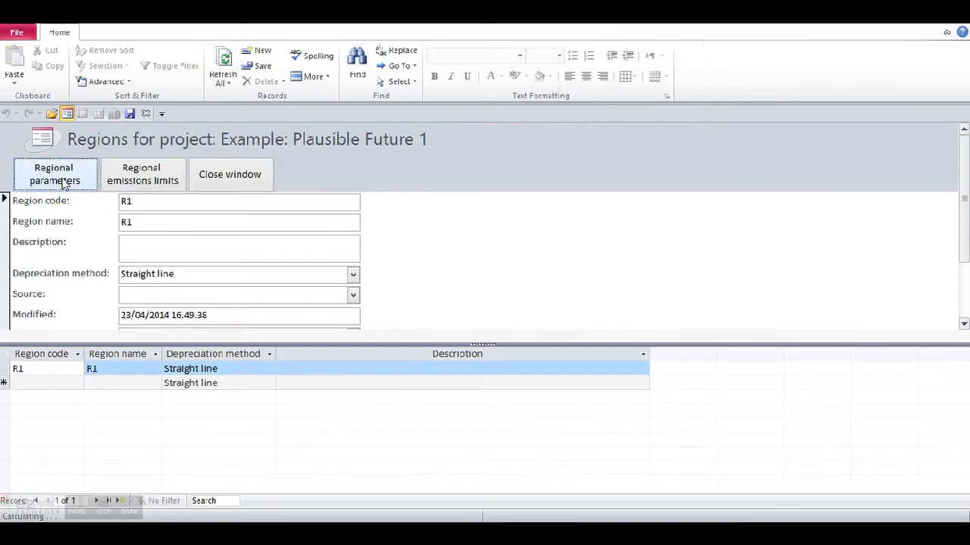
Examine which parameters the regional emissions limits form of region R1 offers, and return to the plausible futures form.
{"action": "left_click", "coordinate": [144, 184]}
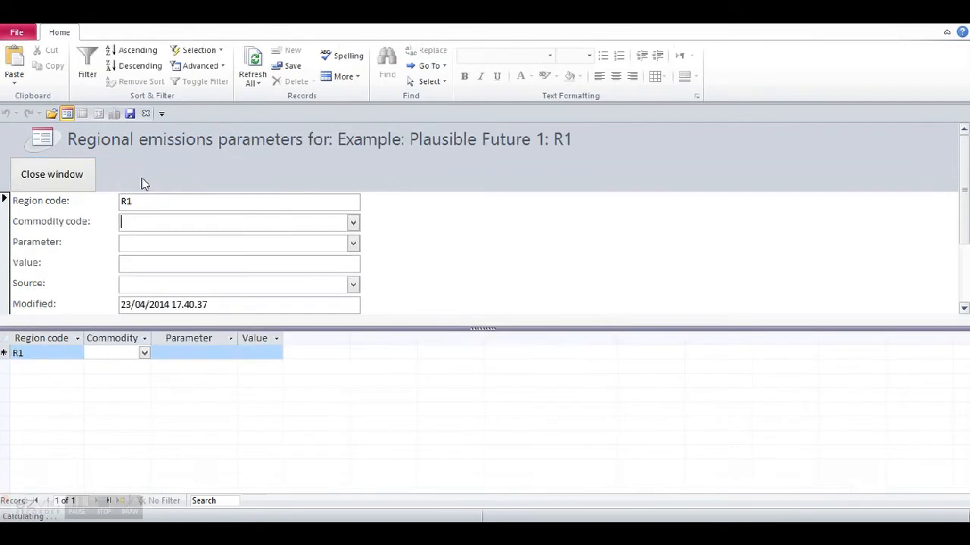
{"action": "left_click", "coordinate": [209, 354]}
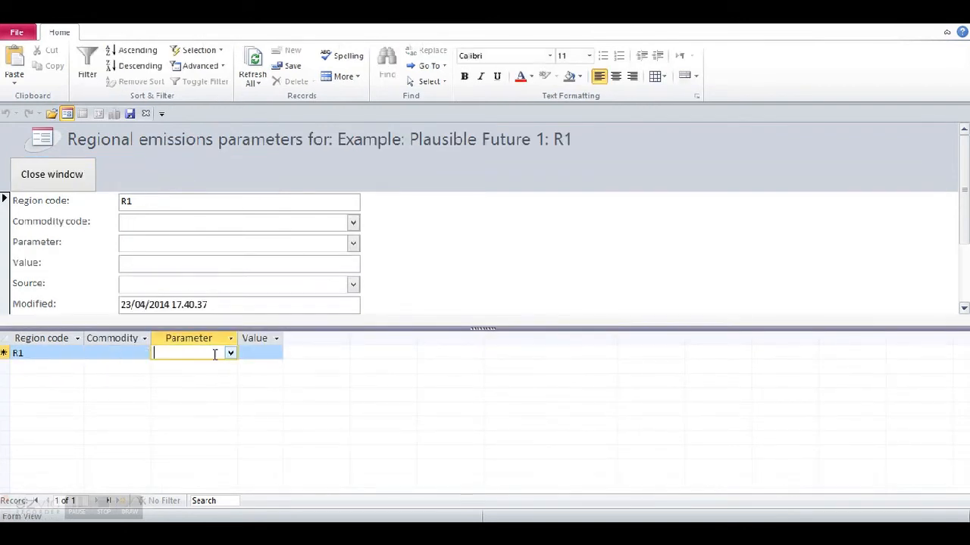
{"action": "left_click", "coordinate": [231, 353]}
{"action": "left_click", "coordinate": [232, 354]}
{"action": "left_click", "coordinate": [53, 176]}
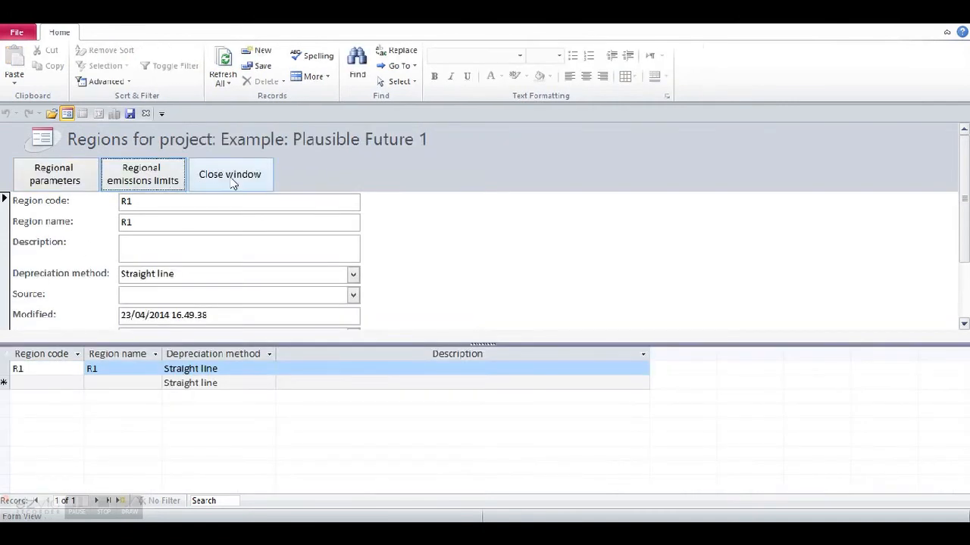
{"action": "left_click", "coordinate": [231, 175]}
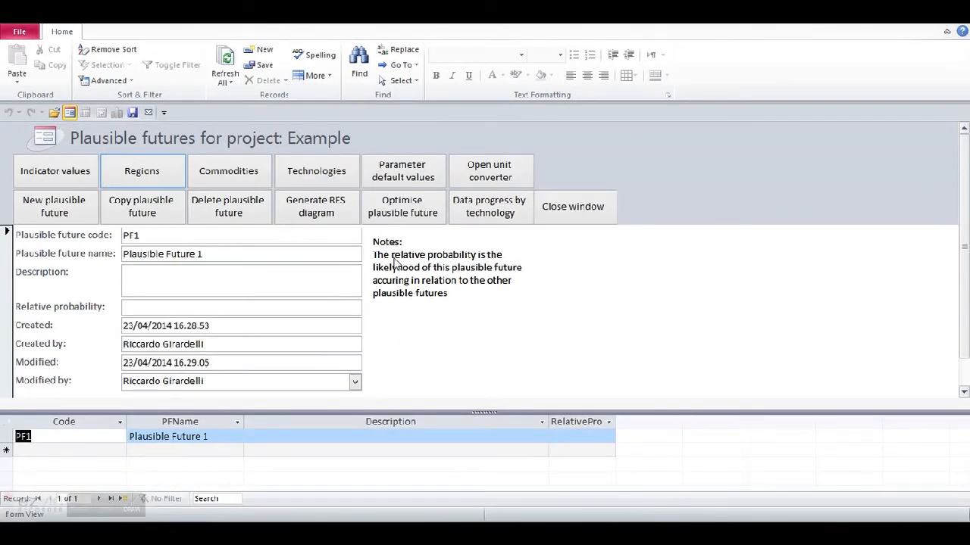
Fill the parameter default values of Plausible Future 1 with the default parameter defaults and review the appended rows.
{"action": "left_click", "coordinate": [434, 168]}
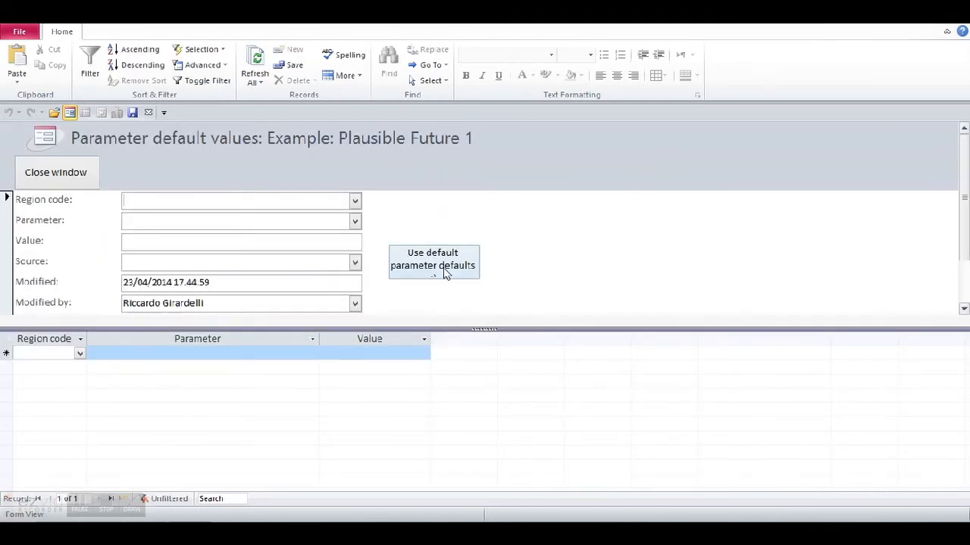
{"action": "left_click", "coordinate": [447, 274]}
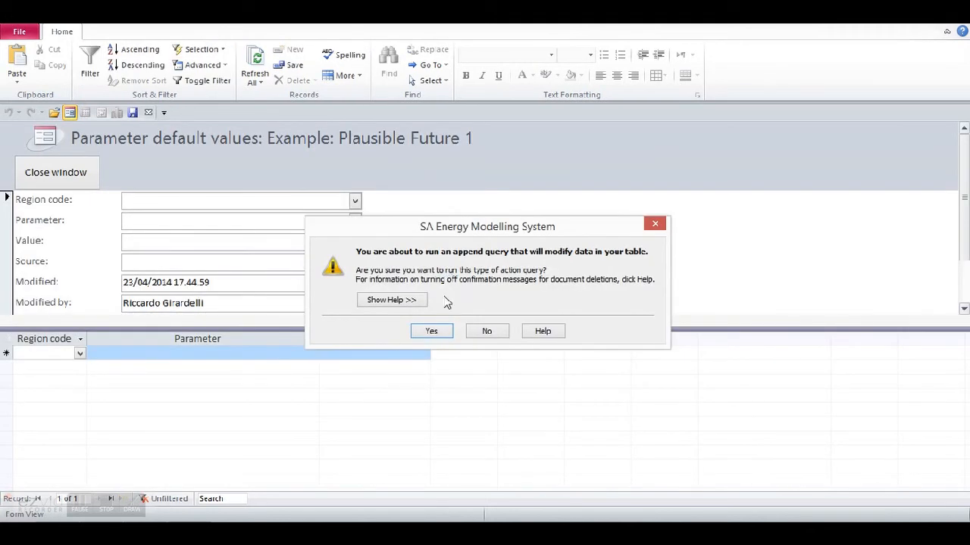
{"action": "left_click", "coordinate": [434, 335]}
{"action": "left_click", "coordinate": [464, 316]}
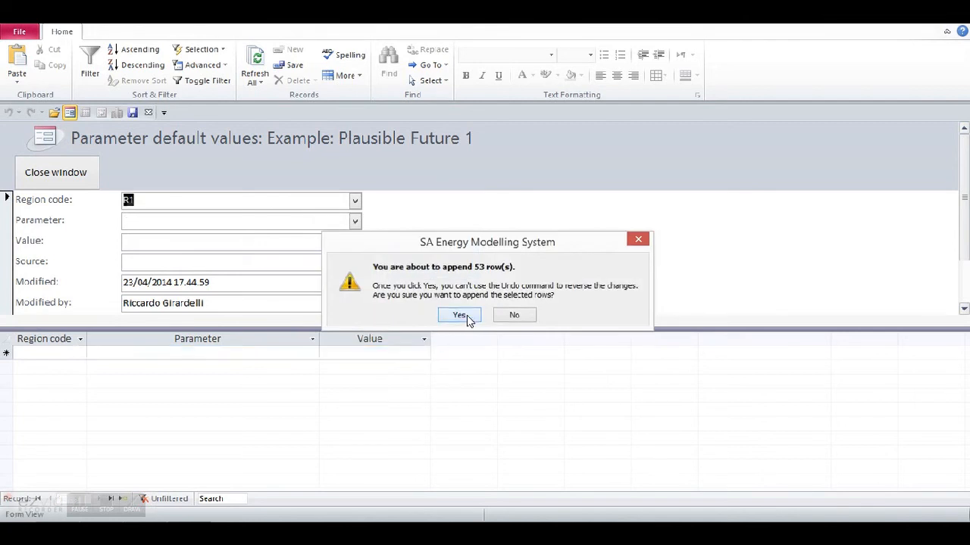
{"action": "left_click_drag", "start_coordinate": [965, 364], "coordinate": [965, 379]}
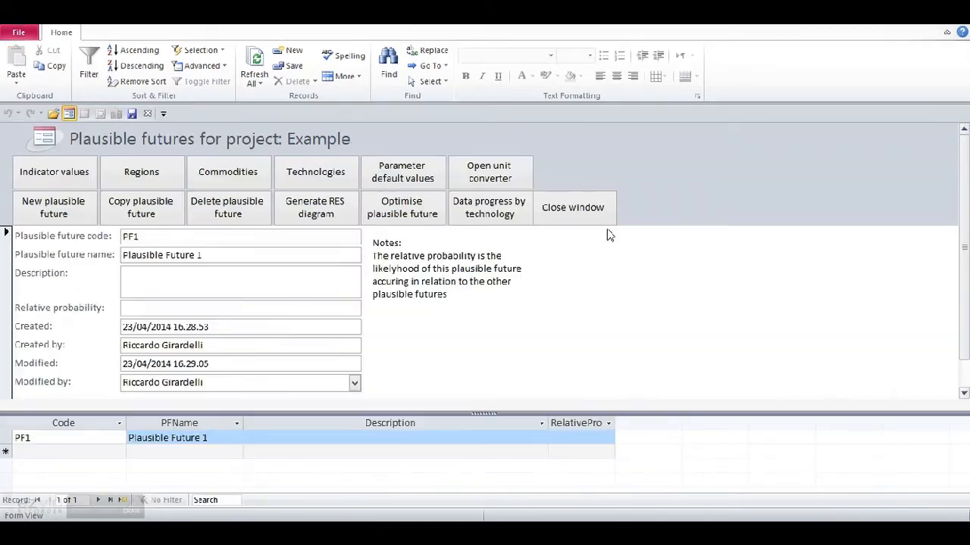
Open the Unconstrained Capacity plausible future of the Simple Model Example project and run its optimisation.
{"action": "left_click", "coordinate": [572, 208]}
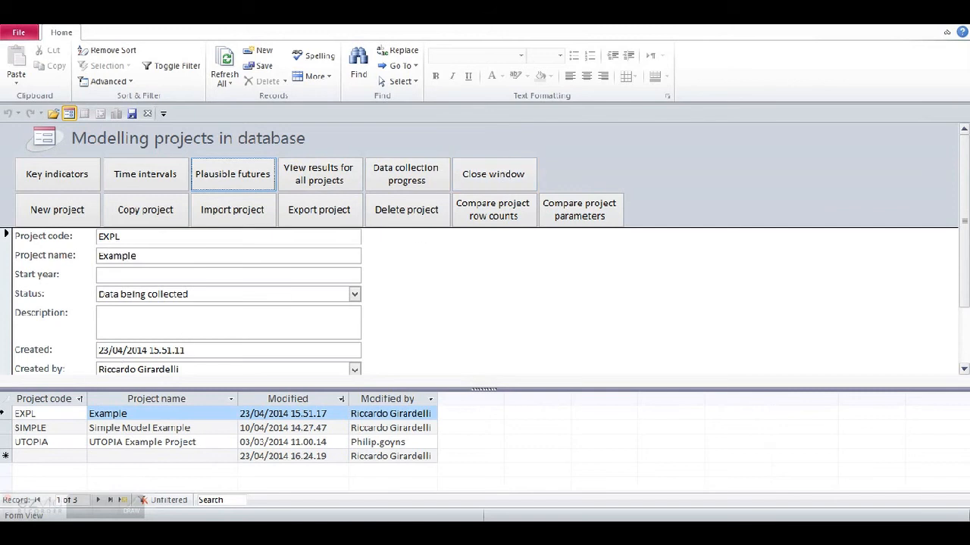
{"action": "left_click", "coordinate": [3, 429]}
{"action": "left_click", "coordinate": [229, 190]}
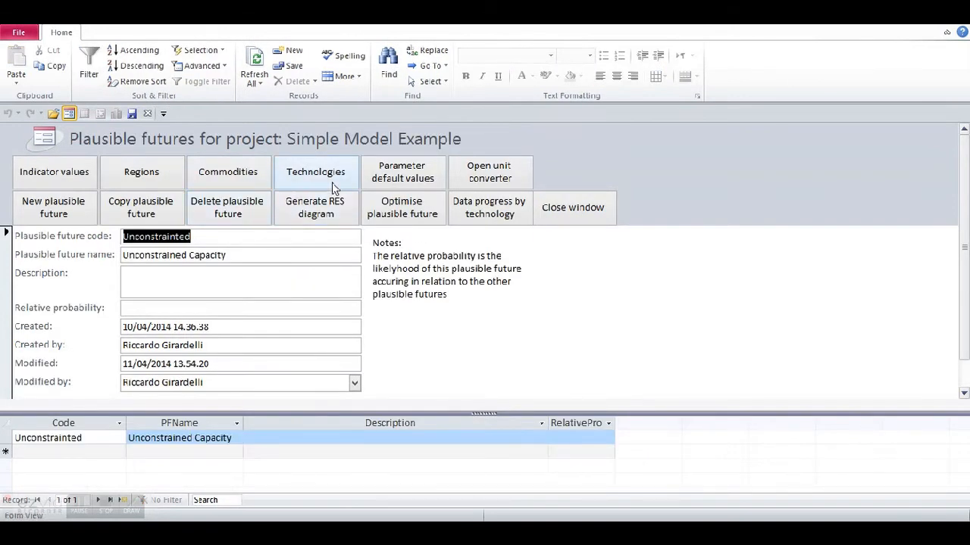
{"action": "left_click", "coordinate": [405, 209]}
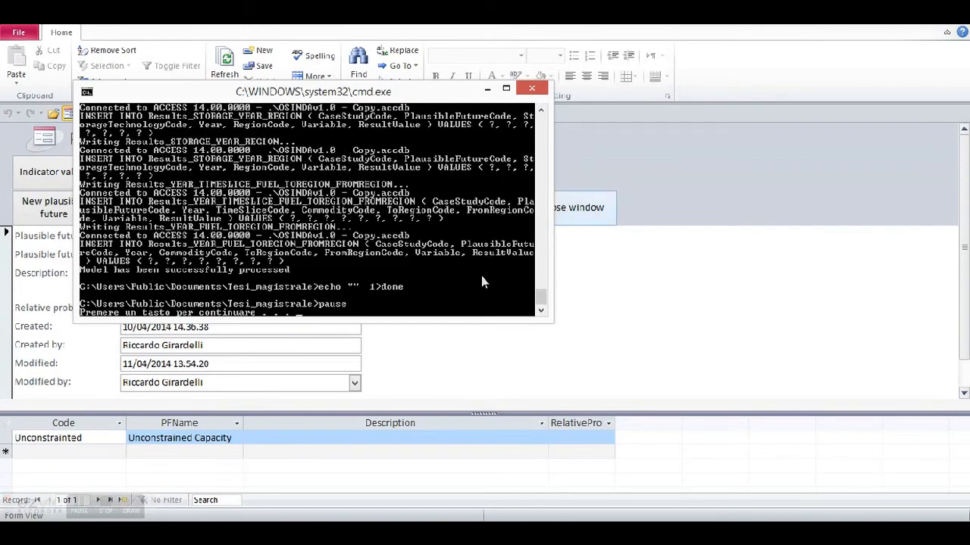
Dismiss the finished optimisation run, generate the RES diagram for the Unconstrained Capacity plausible future and close it after viewing.
{"action": "key", "text": "Return"}
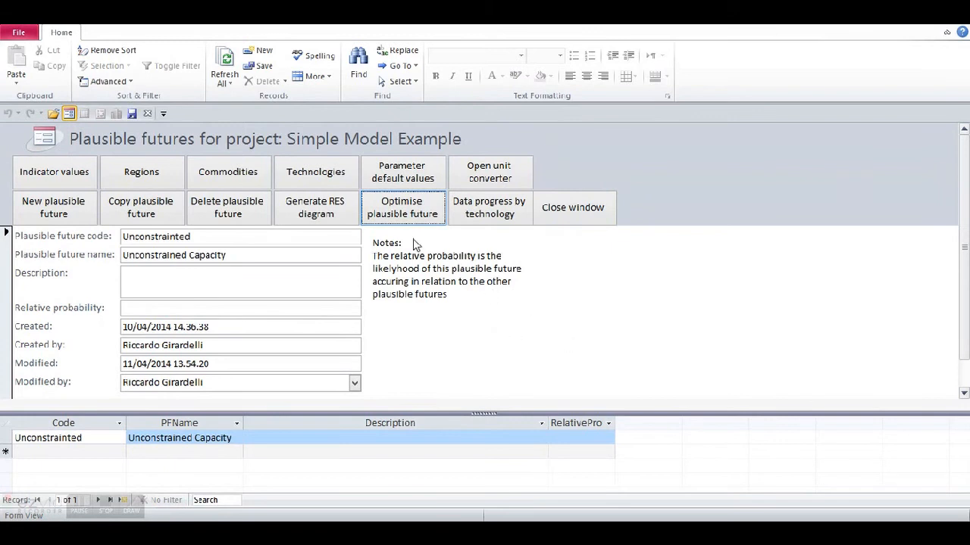
{"action": "left_click", "coordinate": [329, 214]}
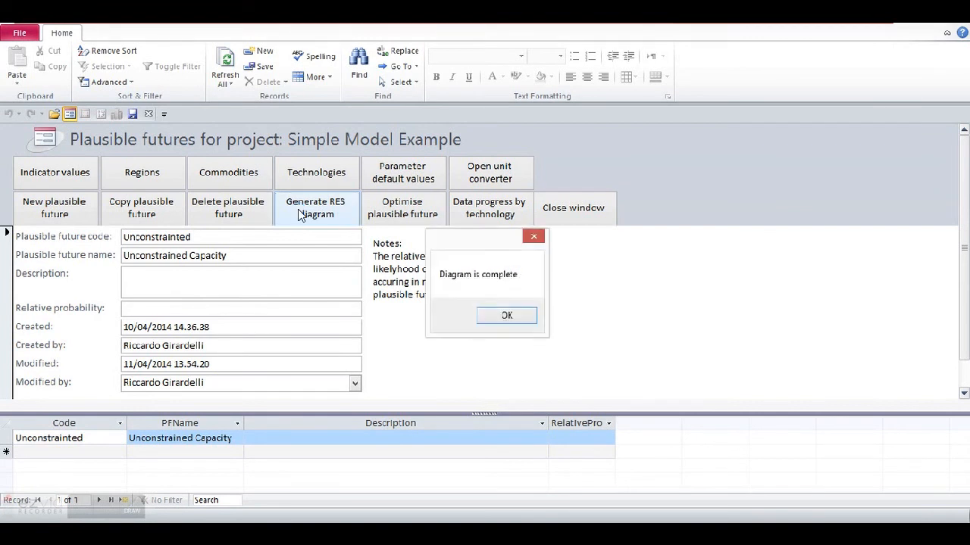
{"action": "left_click", "coordinate": [506, 316]}
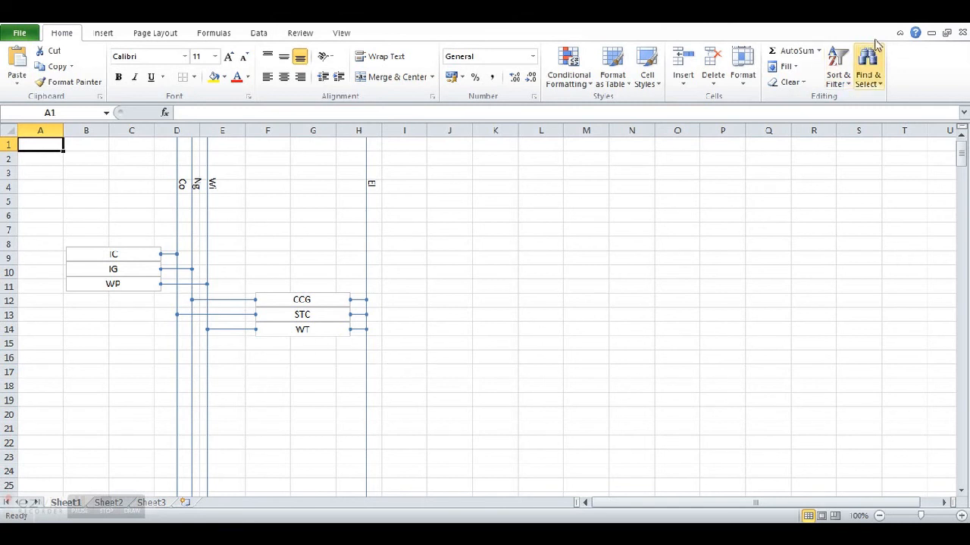
{"action": "left_click", "coordinate": [909, 23]}
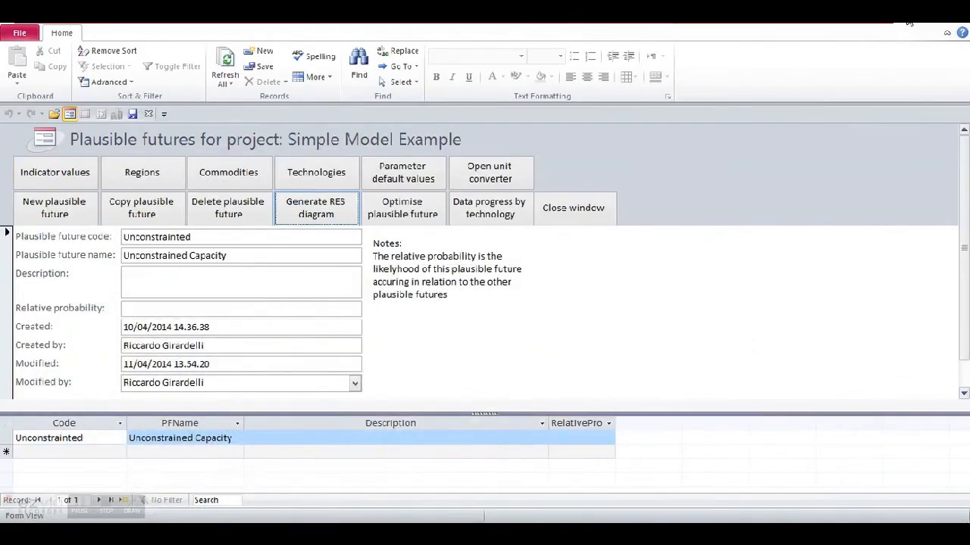
Return to the modelling projects and open the TotalCapacityAnnual result table from the results for all projects.
{"action": "left_click", "coordinate": [567, 213]}
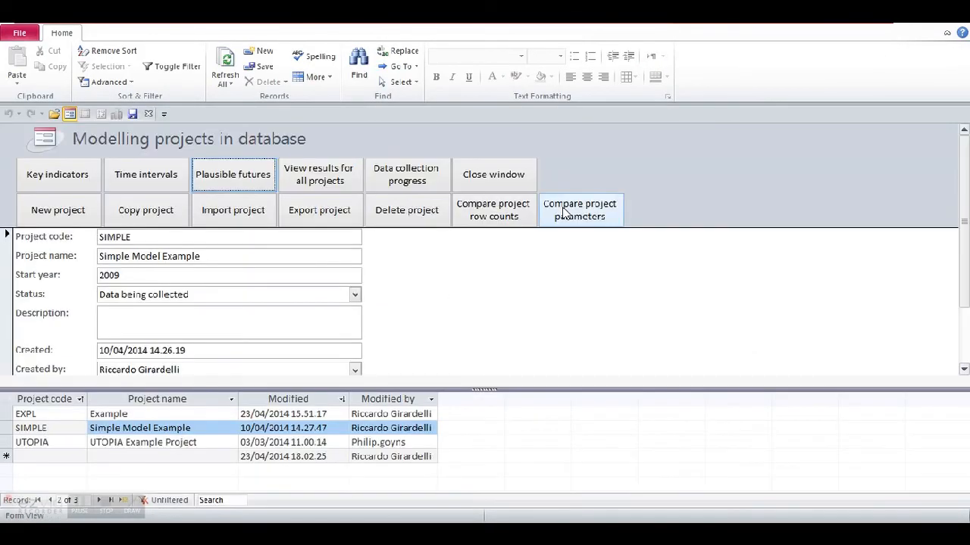
{"action": "left_click", "coordinate": [355, 182]}
{"action": "left_click_drag", "start_coordinate": [965, 315], "coordinate": [965, 413]}
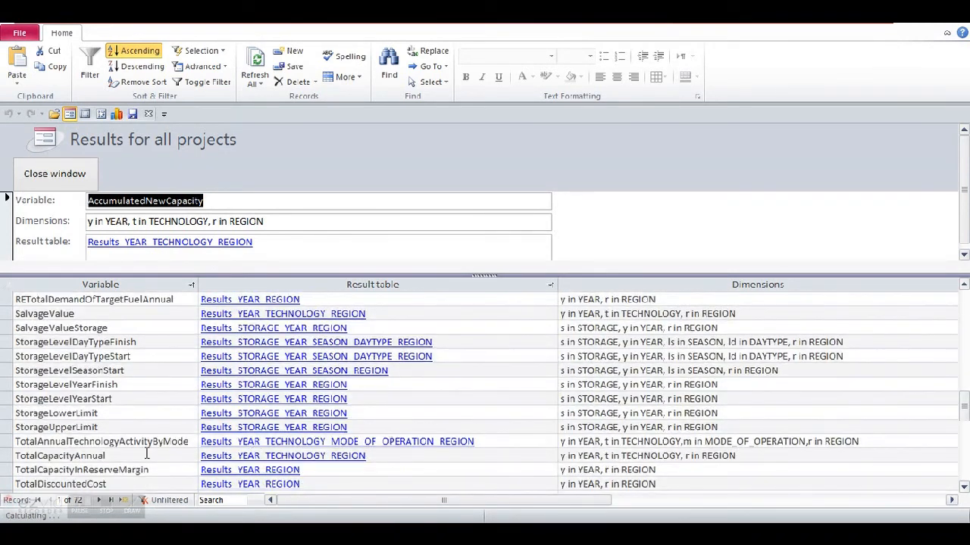
{"action": "left_click", "coordinate": [240, 457]}
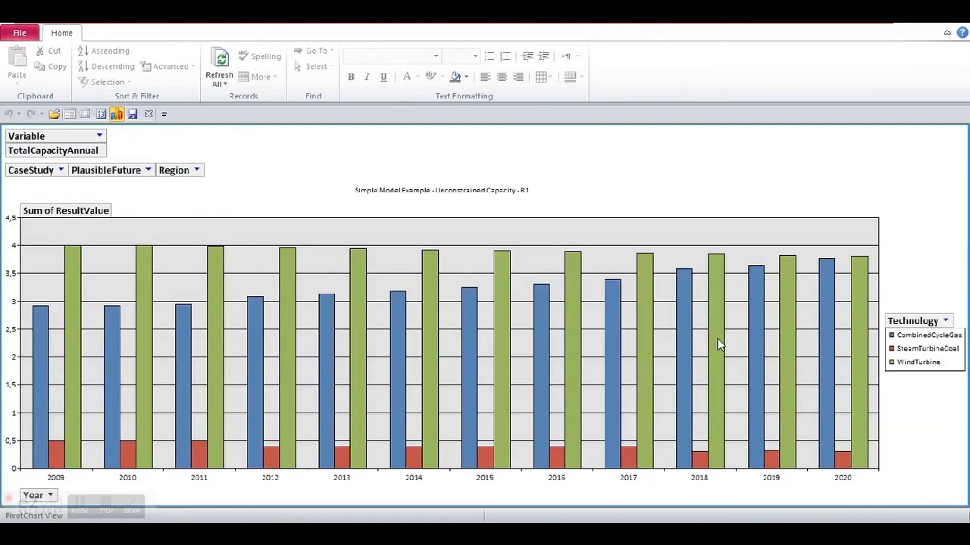
Examine the case study, plausible future, region and technology filters of the TotalCapacityAnnual chart, leaving their selections as they are.
{"action": "left_click", "coordinate": [61, 170]}
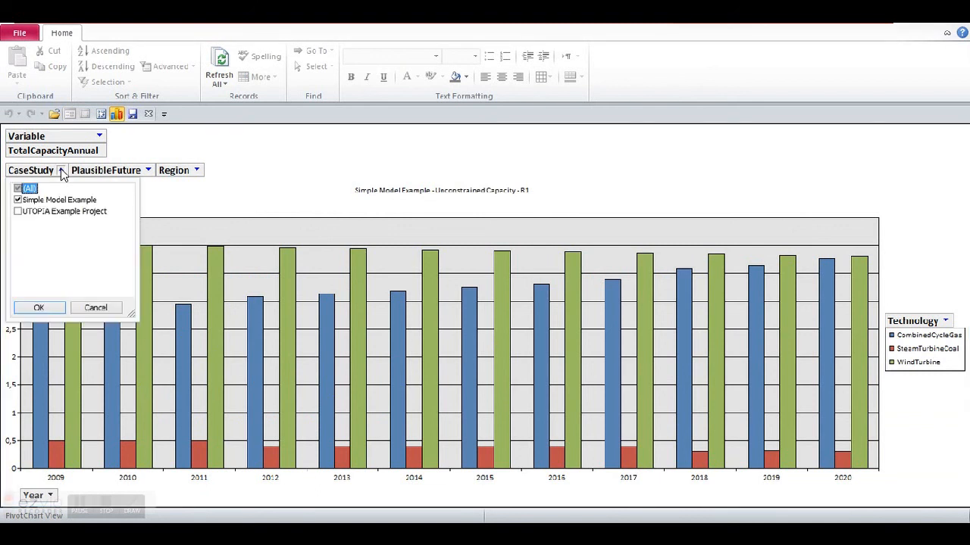
{"action": "left_click", "coordinate": [61, 170]}
{"action": "left_click", "coordinate": [148, 170]}
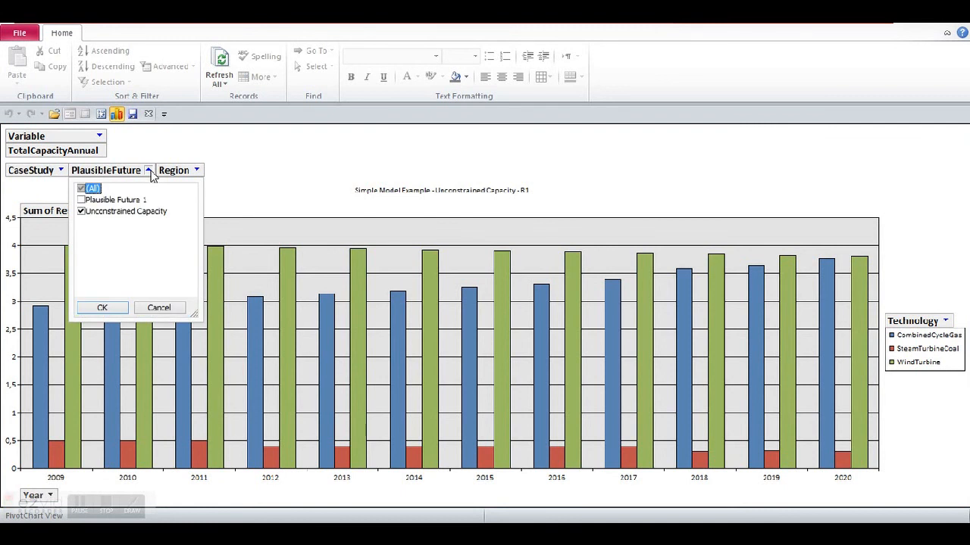
{"action": "left_click", "coordinate": [149, 171]}
{"action": "left_click", "coordinate": [197, 170]}
{"action": "left_click", "coordinate": [196, 170]}
{"action": "left_click", "coordinate": [945, 322]}
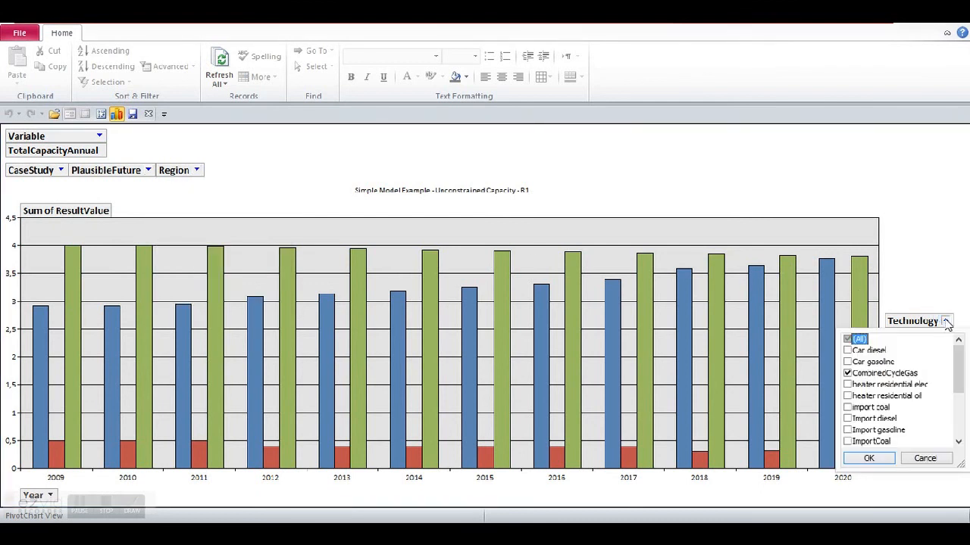
{"action": "left_click_drag", "start_coordinate": [957, 375], "coordinate": [957, 417]}
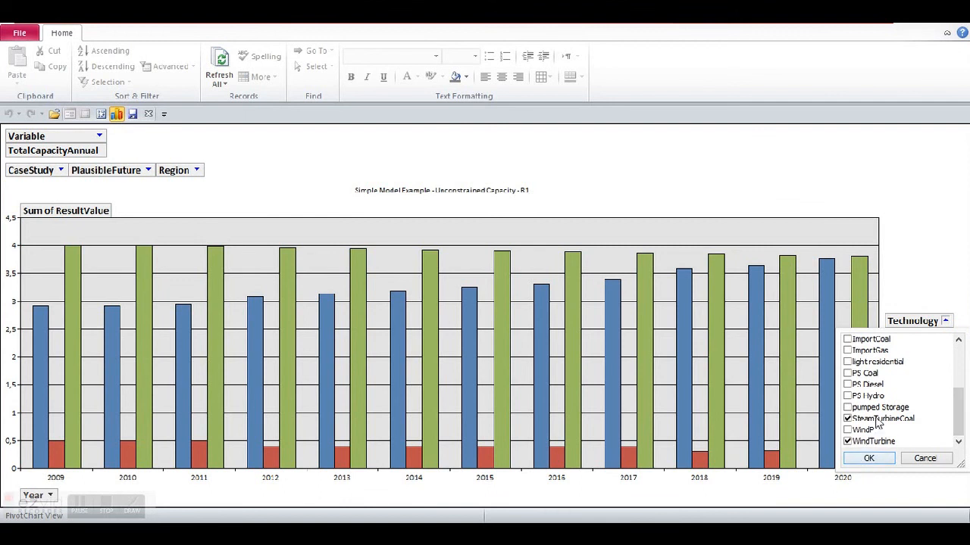
{"action": "left_click", "coordinate": [869, 460]}
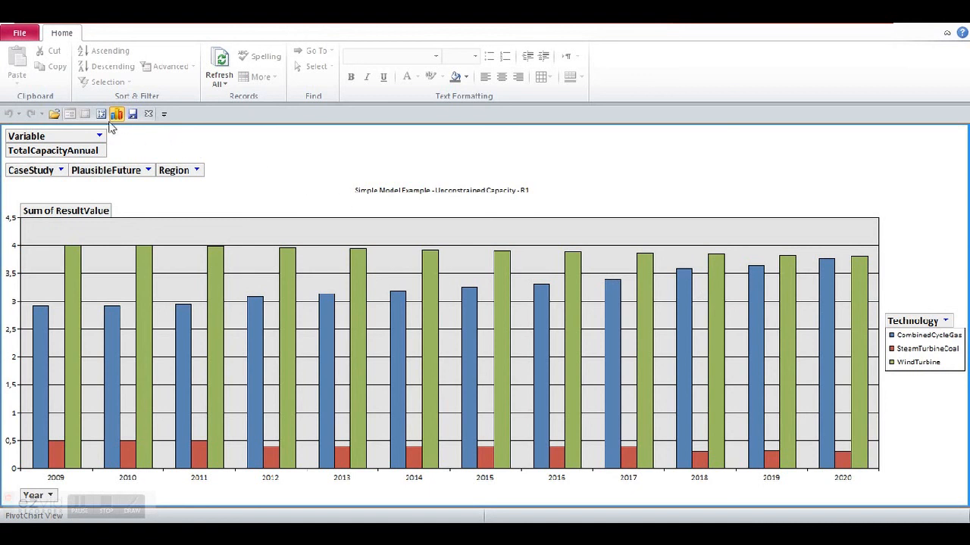
Show the TotalCapacityAnnual results as a pivot table by year and technology, and return to the results list.
{"action": "left_click", "coordinate": [102, 115]}
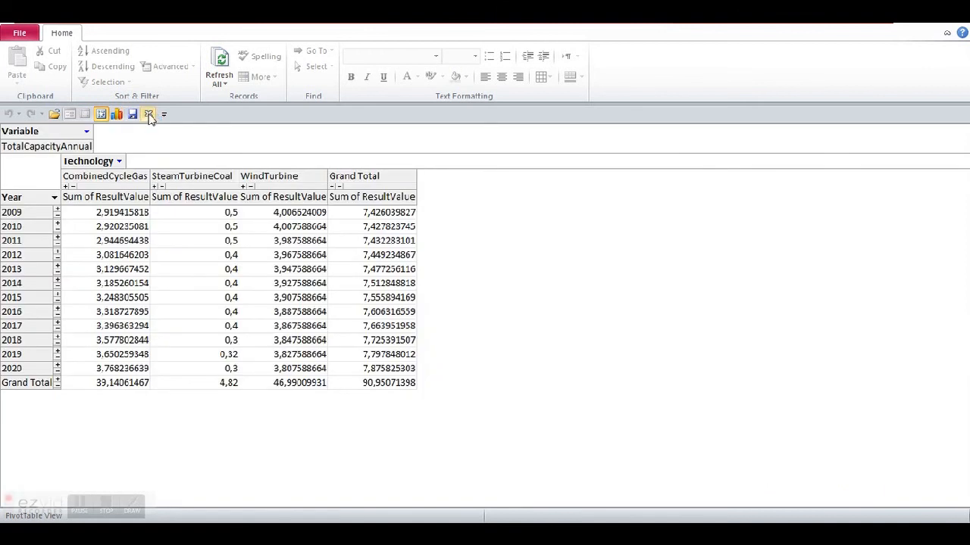
{"action": "left_click", "coordinate": [148, 114]}
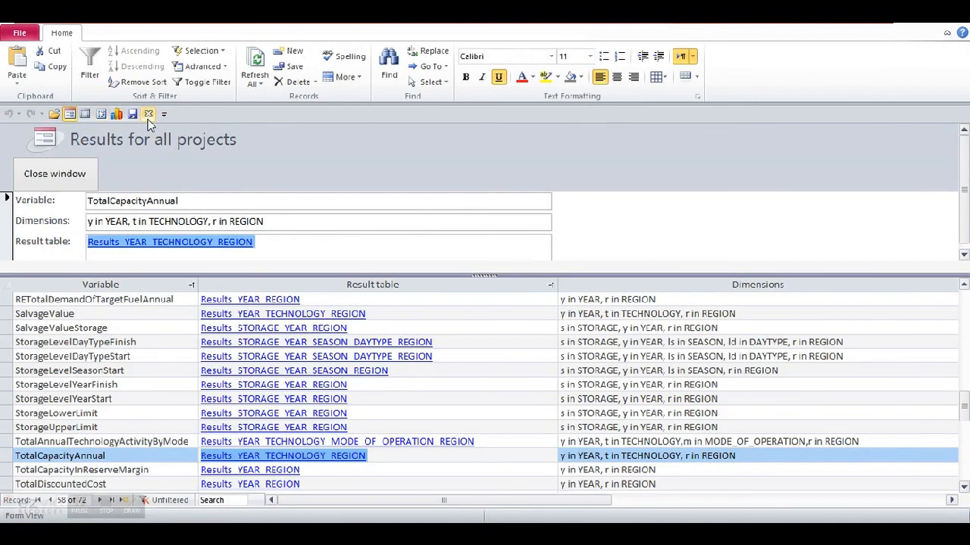